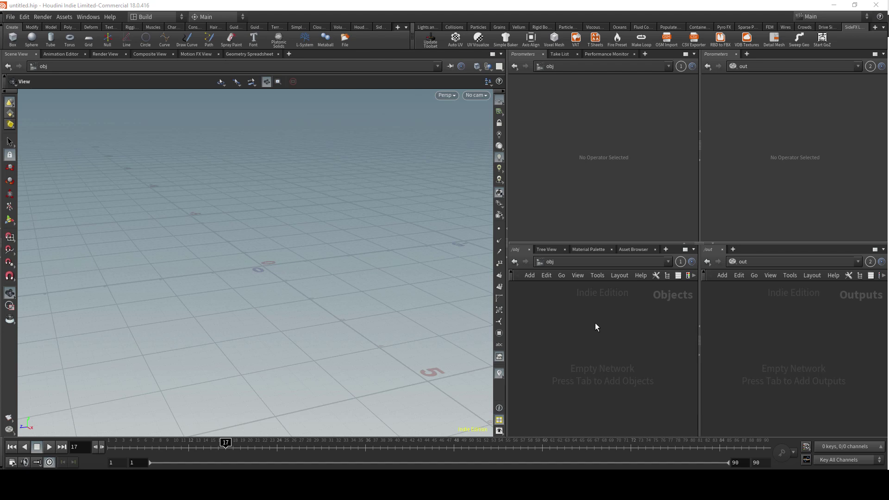
Add a Sphere to the empty scene and enter its geometry network.
key(Tab)
text(sp)
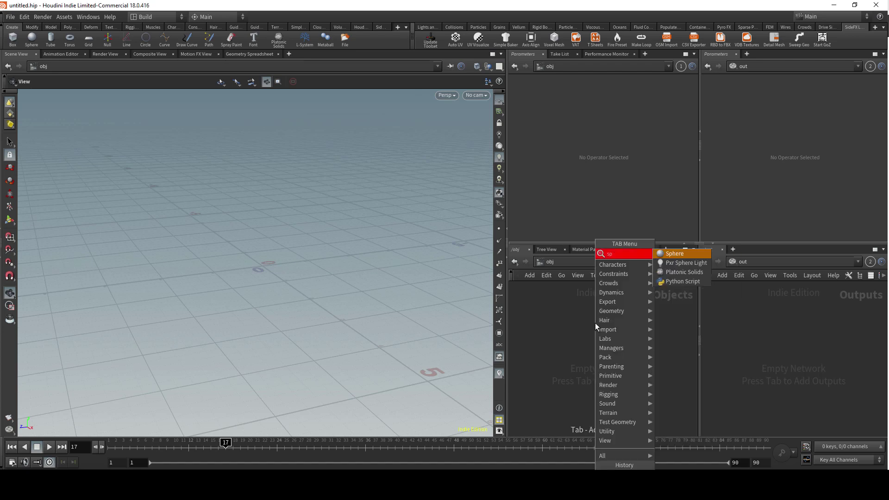
key(Return)
click(597, 314)
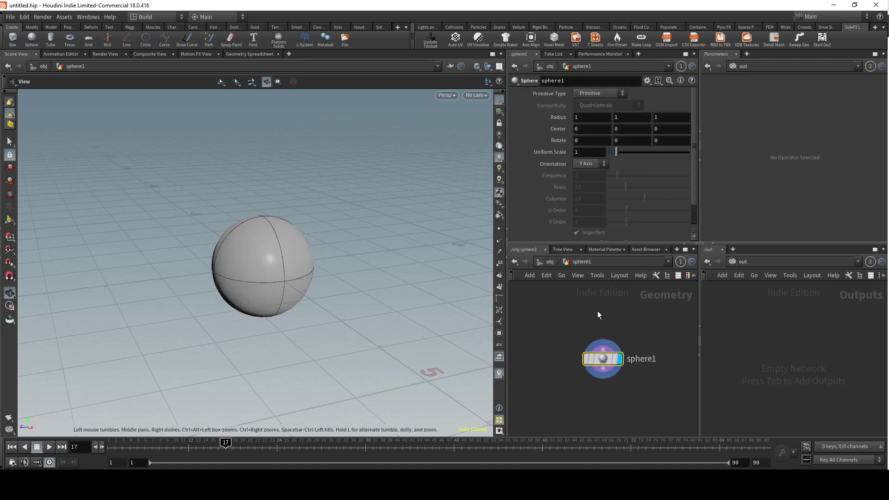
Set the sphere's primitive type to Polygon with frequency 9, and move its node higher in the network.
click(600, 95)
click(595, 111)
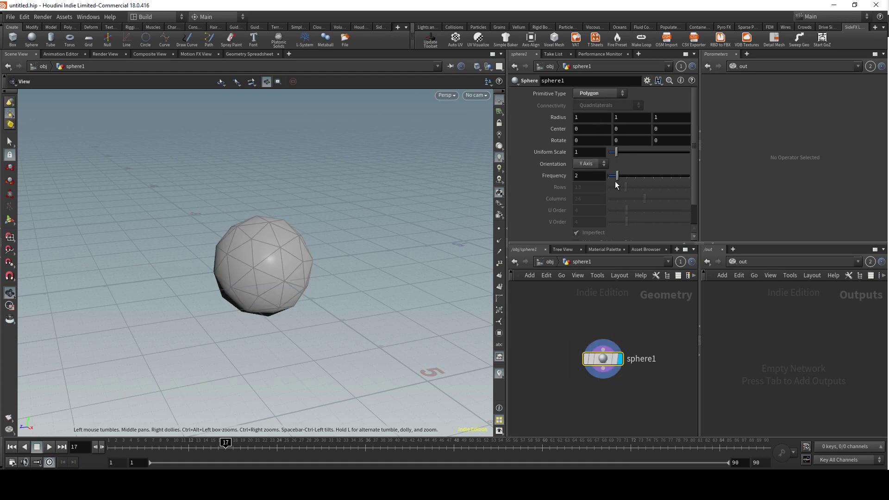
drag(616, 180, 681, 178)
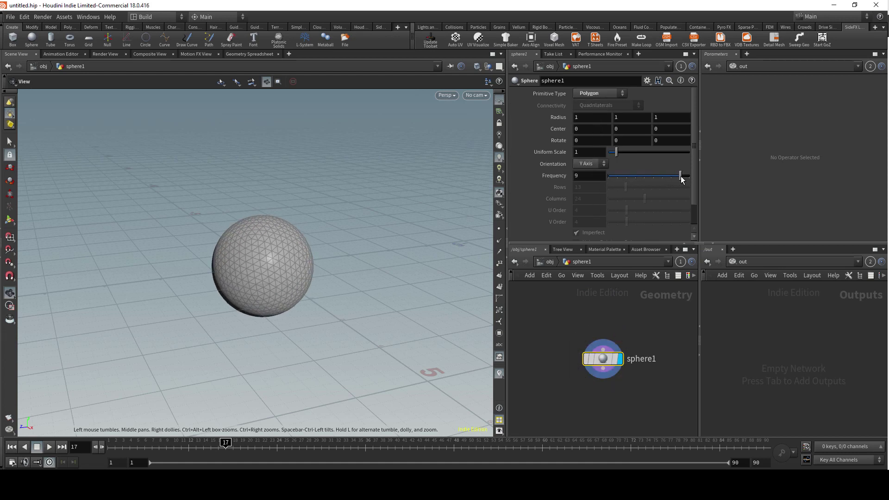
drag(622, 360, 625, 310)
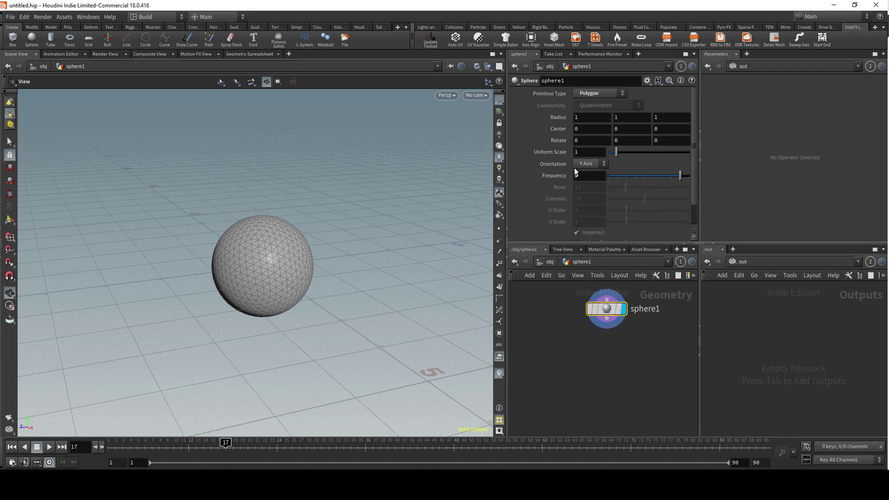
Add a Transform node after the sphere and link its Y translation to the sphere's Uniform Scale with a relative reference.
right_click(580, 154)
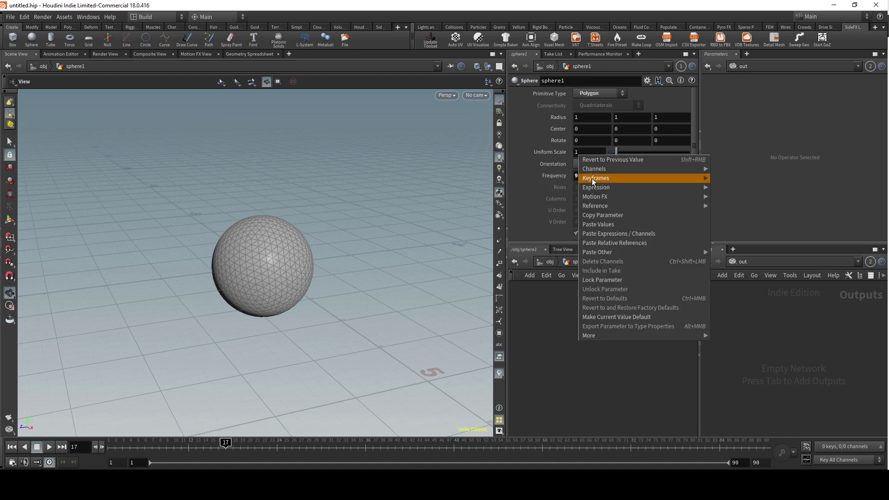
click(597, 215)
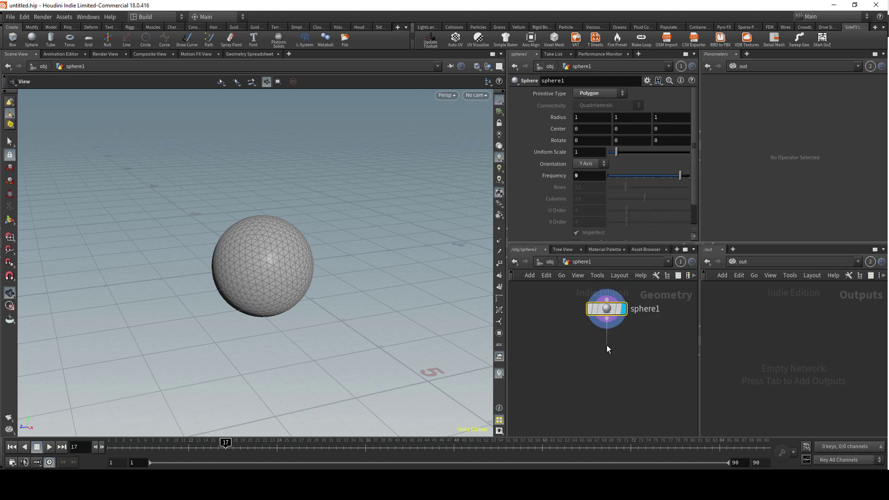
key(Tab)
text(tra)
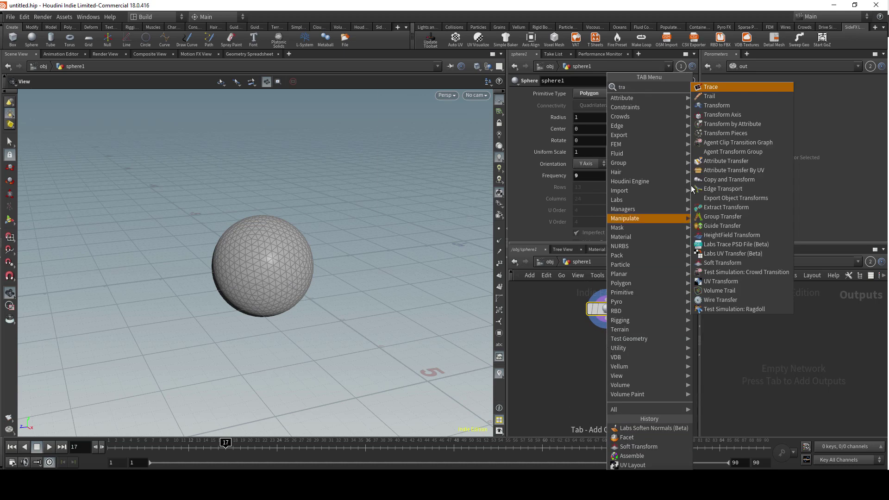
click(713, 105)
click(607, 347)
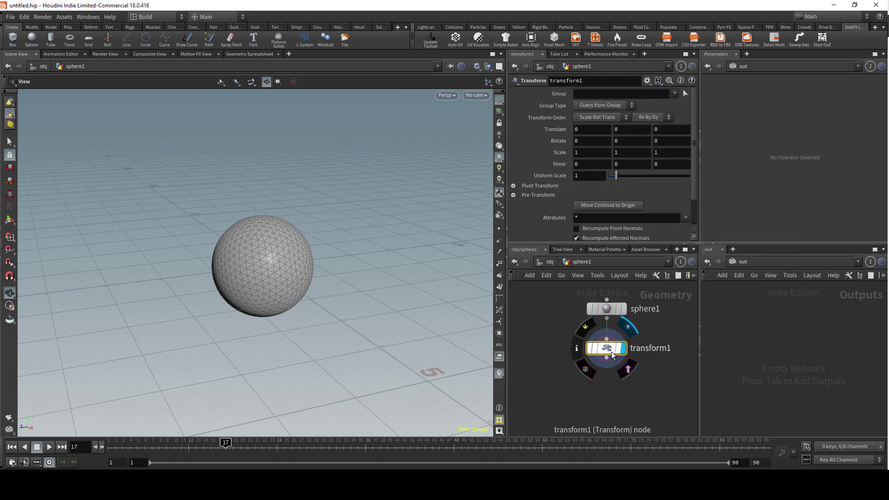
right_click(617, 129)
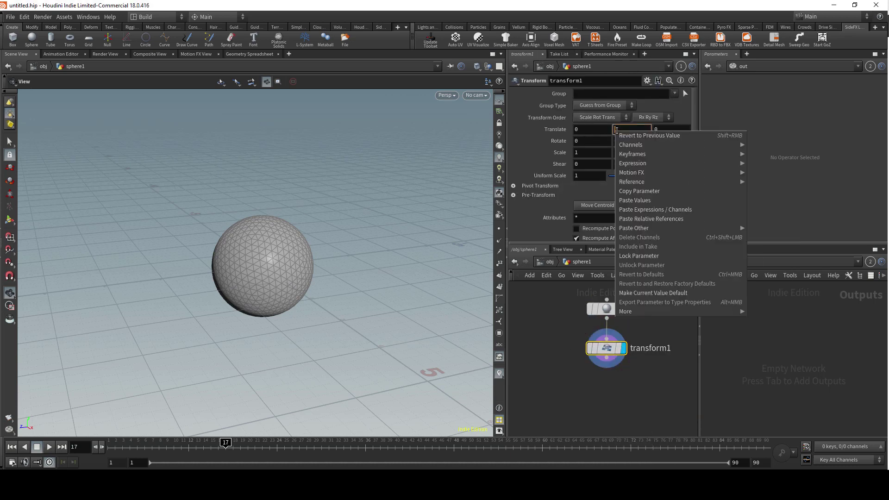
click(632, 221)
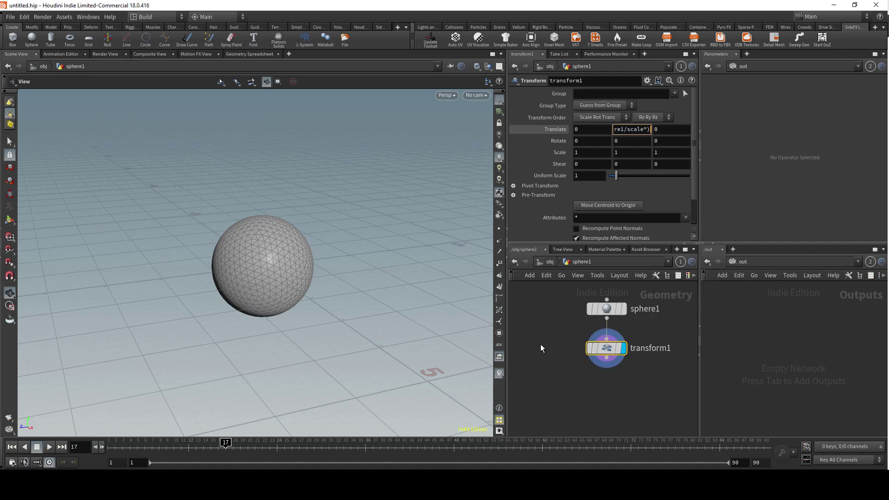
Test the linked translation by increasing the sphere's Uniform Scale slightly, and undo the change.
click(607, 310)
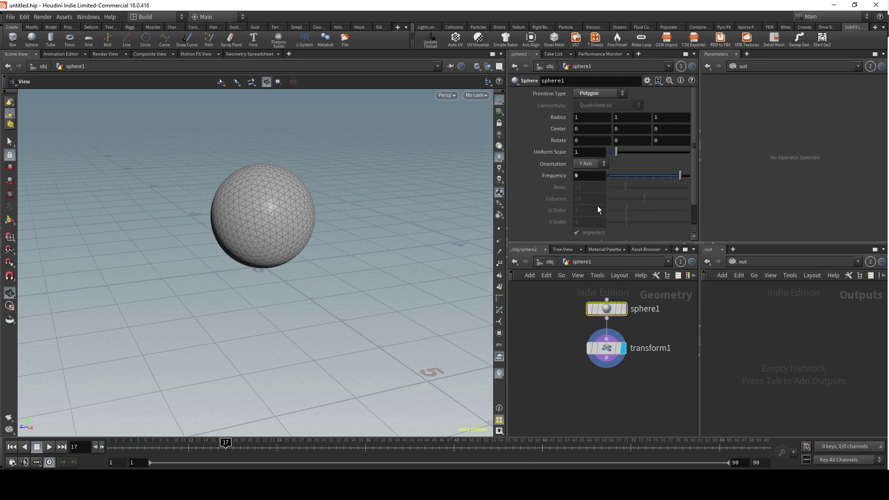
mouse_move(617, 154)
mouse_down()
mouse_move(631, 153)
mouse_move(623, 156)
mouse_up()
key(ctrl+z)
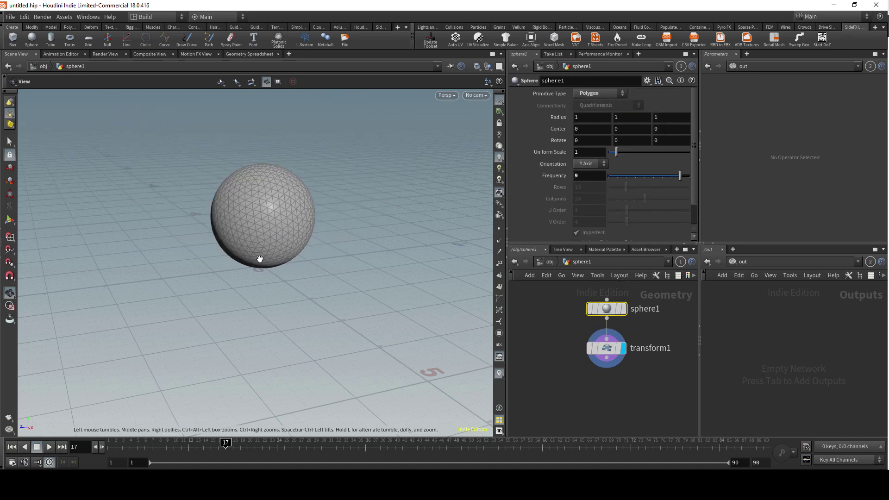
mouse_move(257, 285)
mouse_down()
mouse_move(269, 278)
mouse_move(272, 292)
mouse_up()
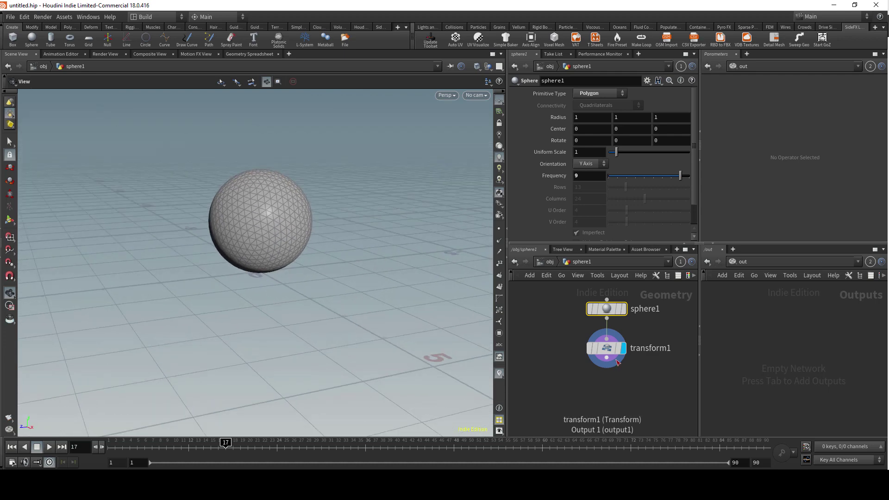
Append +5 to the Transform node's Y translation expression to raise the sphere above the ground.
click(612, 352)
click(638, 129)
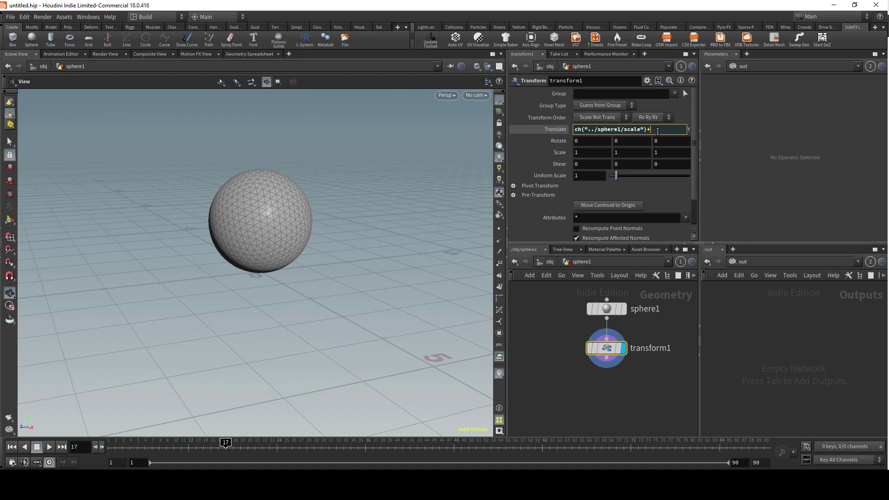
text(+5)
key(Return)
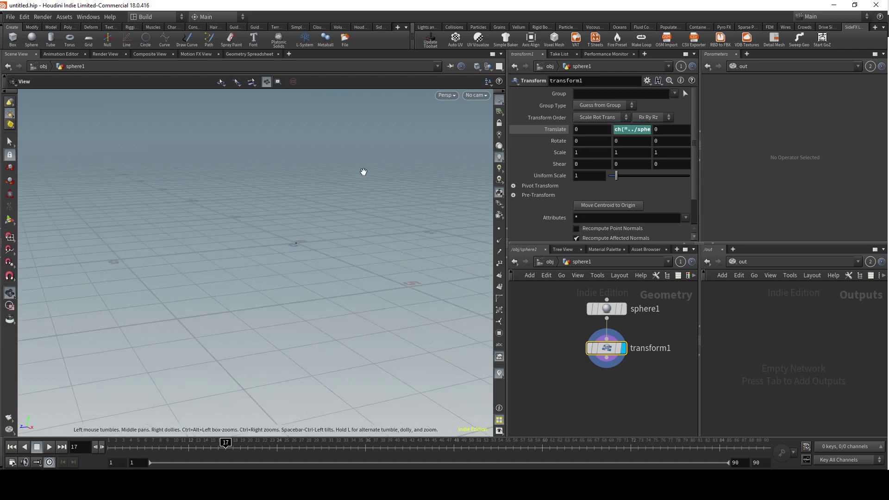
drag(339, 190, 328, 260)
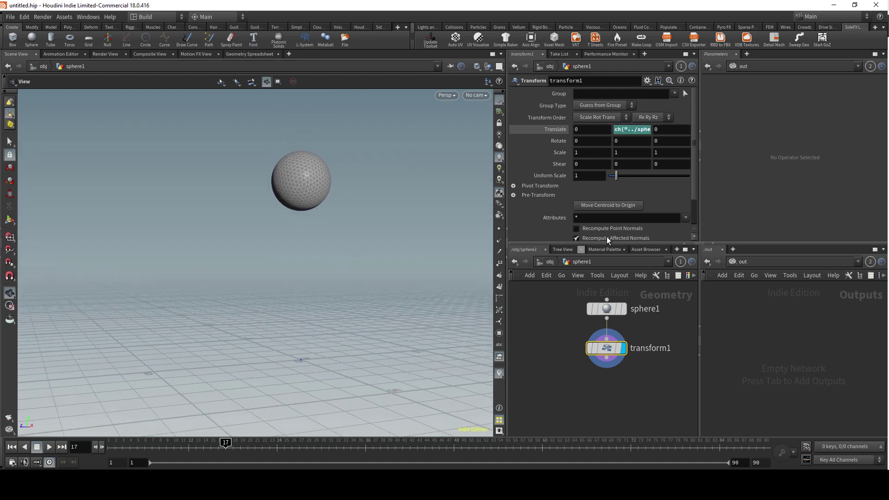
drag(355, 224, 391, 252)
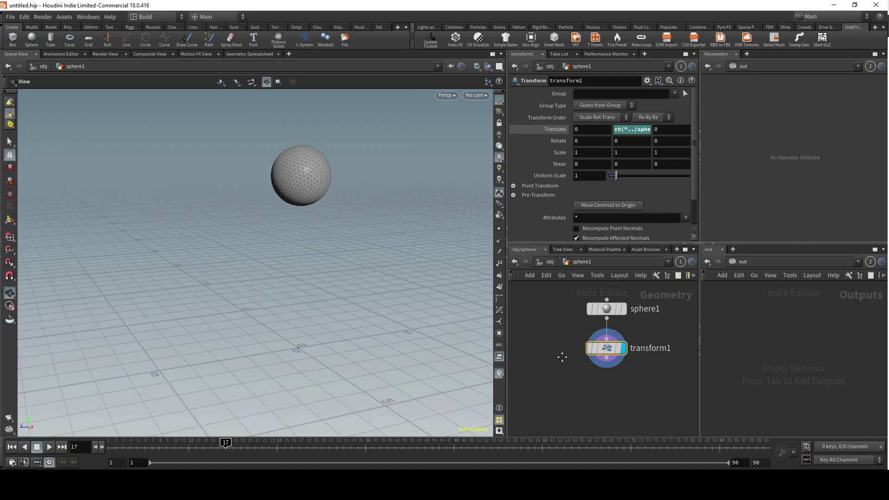
Add an Assemble node fed by the Transform node, and place it lower to leave room between them.
middle_drag(566, 364, 572, 326)
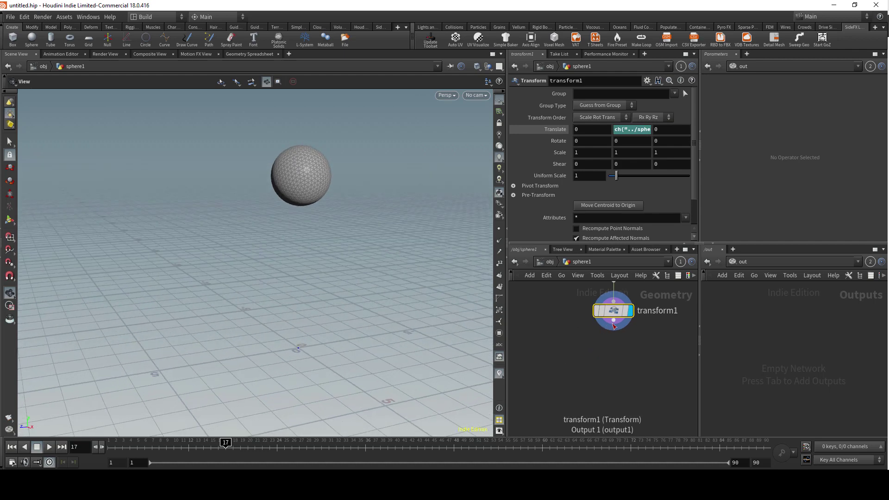
drag(613, 328, 608, 343)
key(Tab)
text(ass)
key(Return)
key(Return)
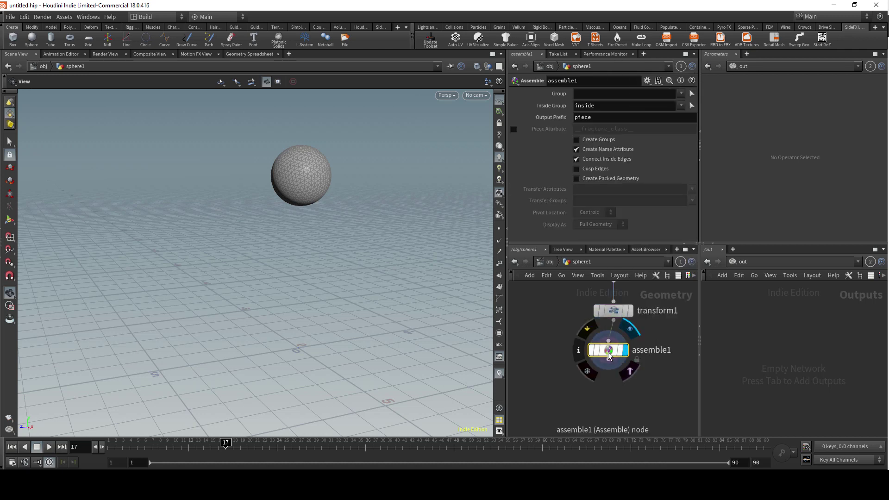
drag(609, 346, 612, 412)
Add an RBD Material Fracture node fed by the Transform node's output and display it.
click(614, 321)
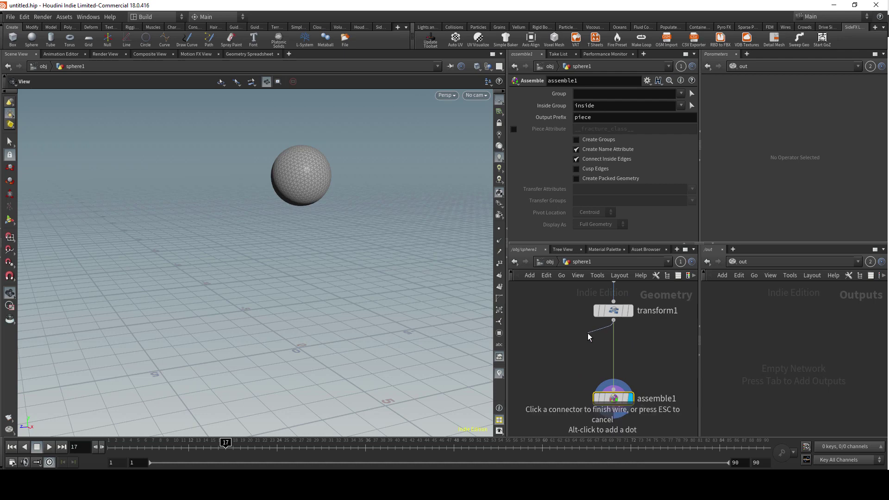
key(Tab)
text(rb)
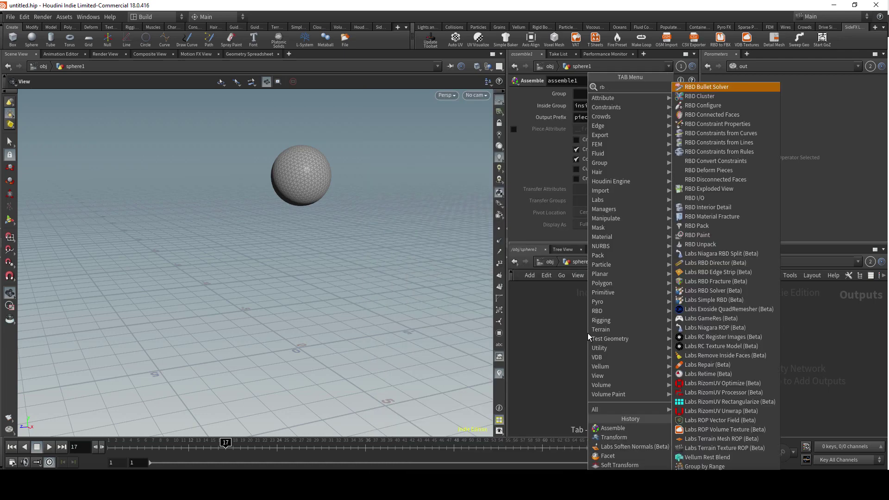
text(dm)
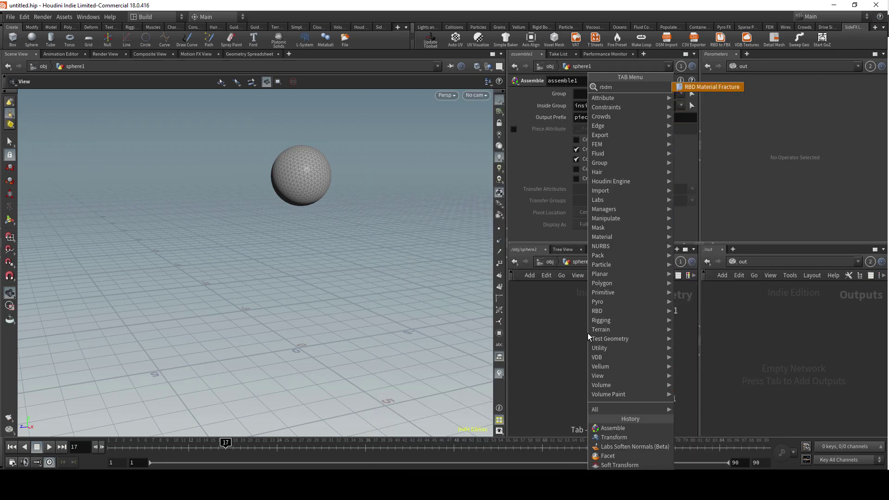
key(Return)
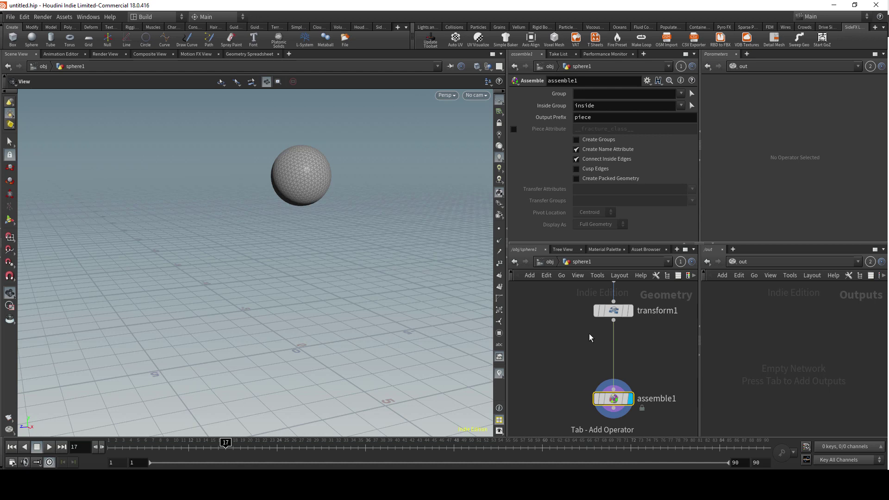
click(590, 338)
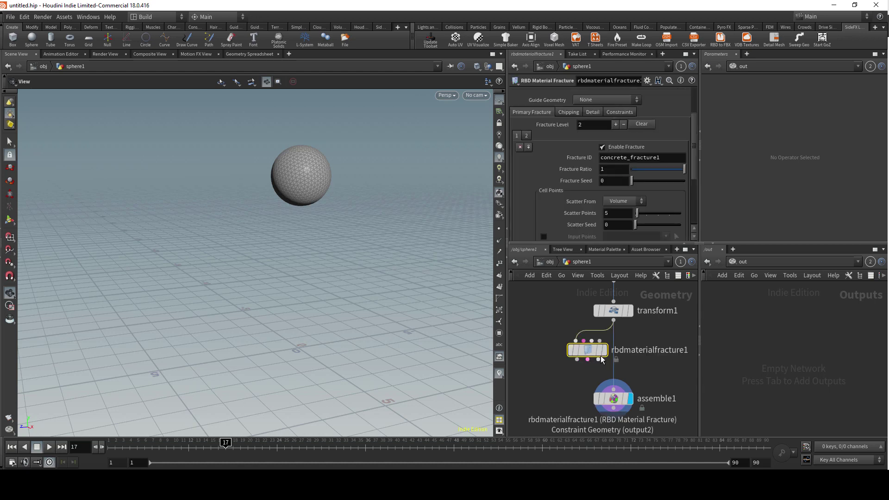
click(587, 353)
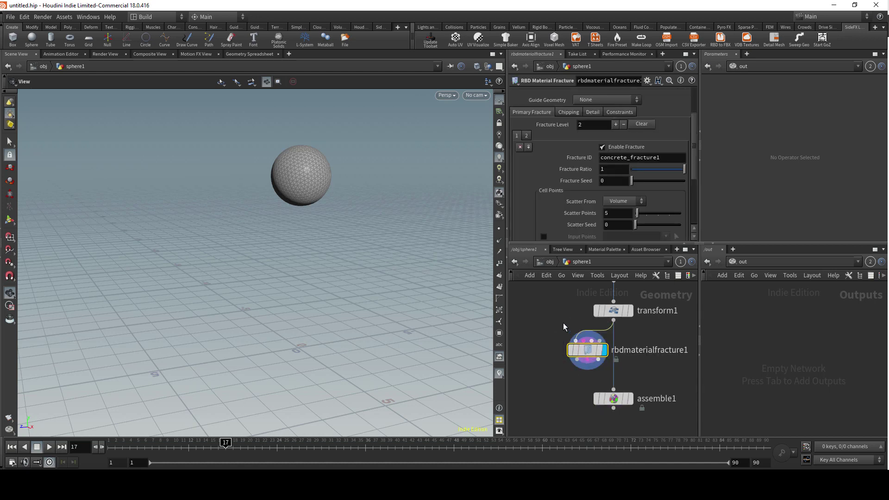
Add an Exploded View node on the RBD Material Fracture's first output and display the separated pieces.
click(577, 360)
key(Tab)
text(ex)
key(Return)
click(556, 388)
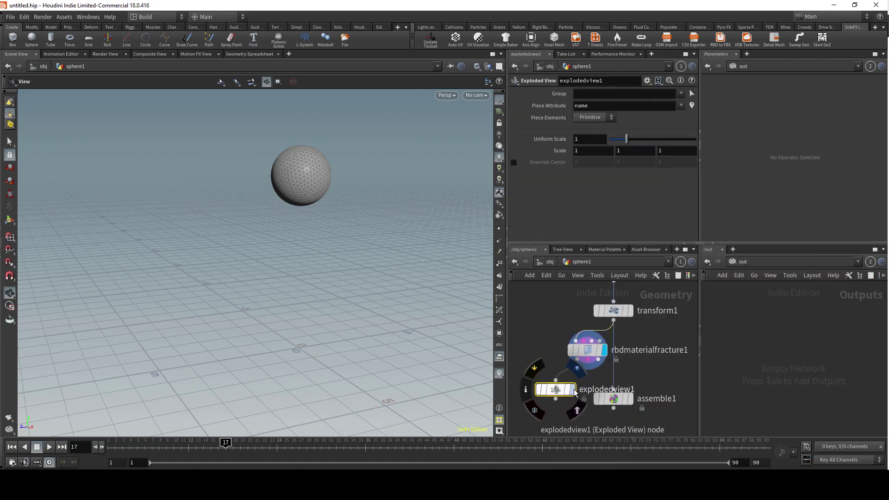
key(r)
drag(420, 234, 330, 234)
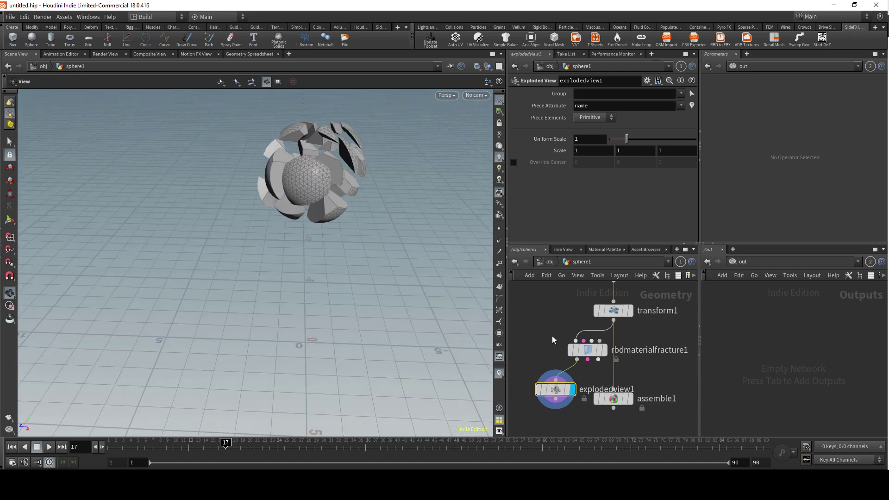
Reduce the RBD Material Fracture to one fracture level, and move the Assemble node clear of the Exploded View node.
click(589, 353)
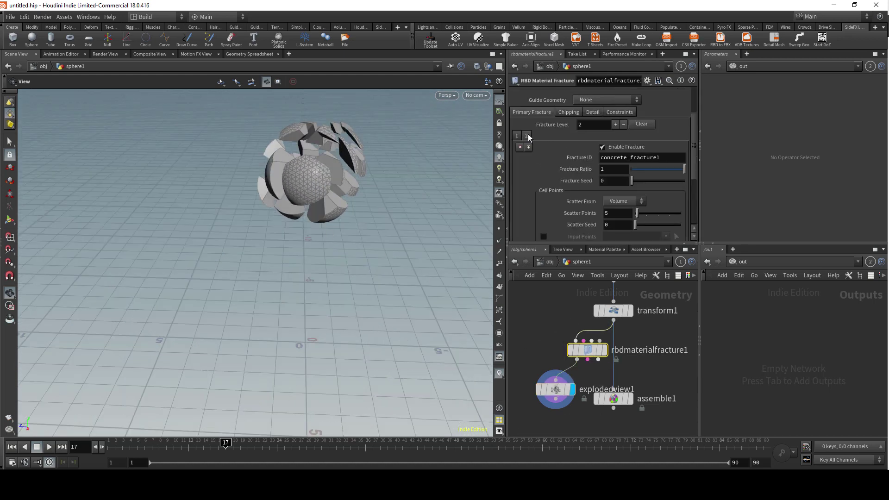
click(520, 148)
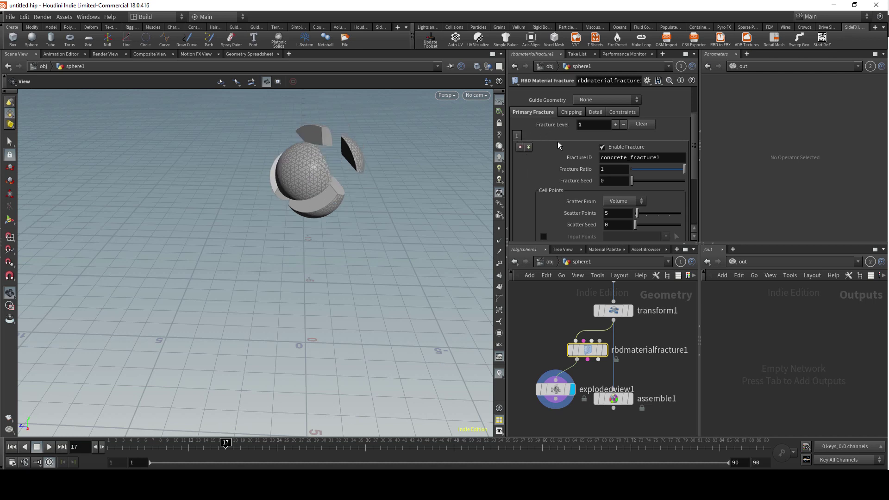
mouse_move(610, 373)
middle_down()
mouse_move(599, 327)
mouse_move(610, 383)
middle_up()
scroll(599, 327, down, 2)
middle_drag(649, 330, 631, 349)
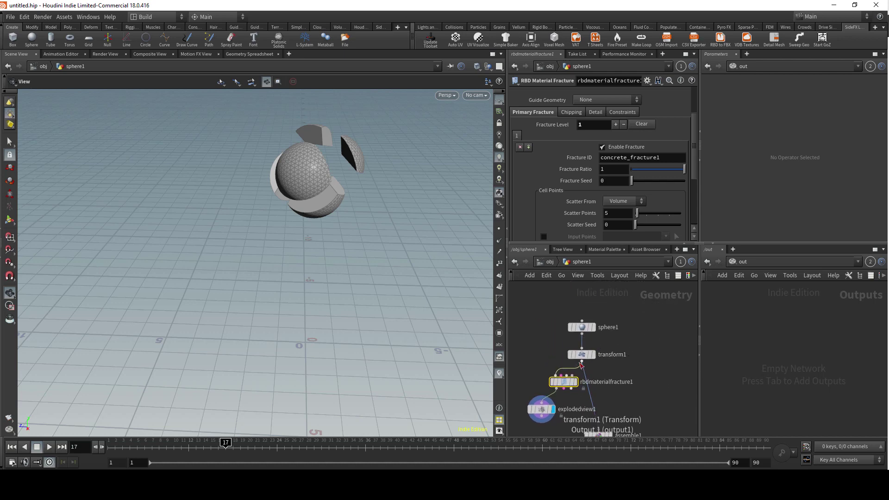
Add and display an IsoOffset node fed by the Transform node, with Uniform Sampling Divs set to 50.
drag(582, 365, 641, 377)
key(Tab)
text(iso)
key(Return)
click(653, 384)
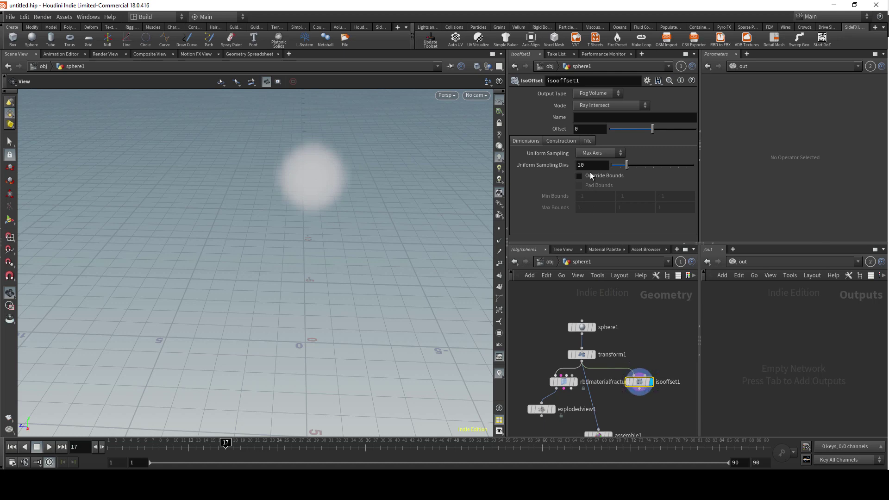
drag(594, 166, 549, 165)
text(50)
key(Return)
Add a Scatter node after the IsoOffset, display it, and set Force Total Count to 50.
drag(637, 390, 639, 396)
text(sca)
key(Return)
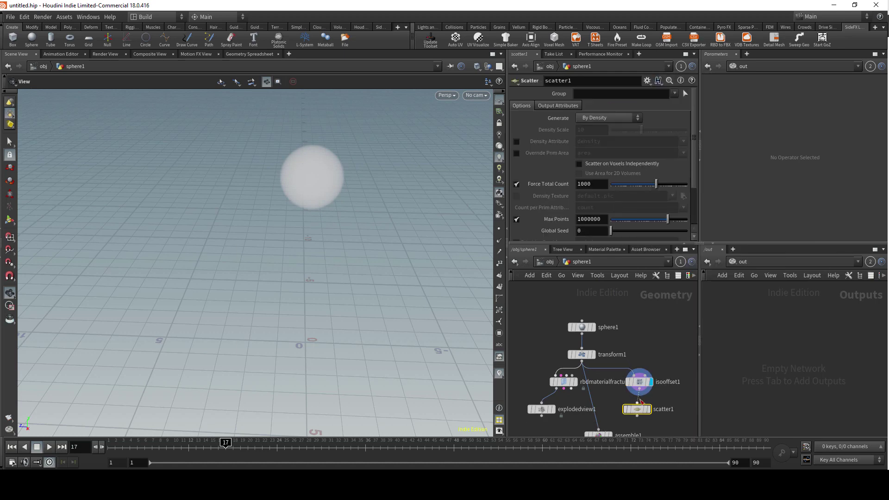
click(635, 408)
double_click(585, 184)
text(50)
key(Return)
Show the Transform node's sphere as a template over the scattered points, with the IsoOffset node selected.
click(640, 385)
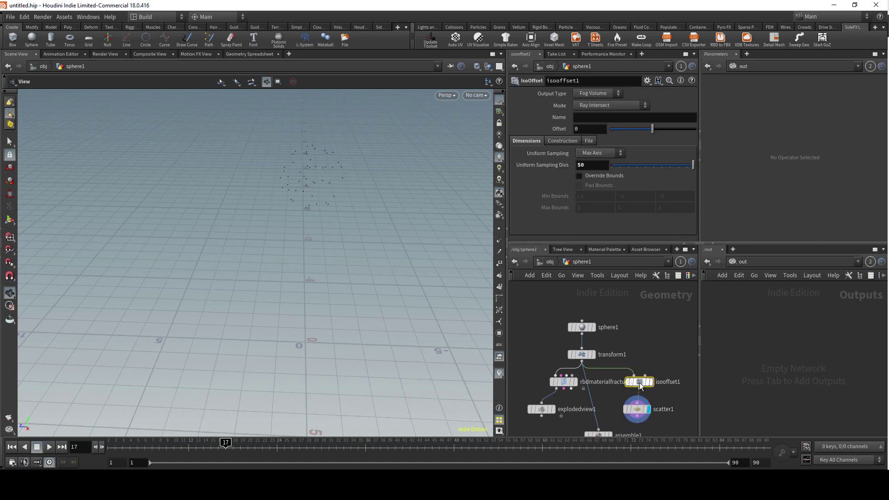
click(590, 355)
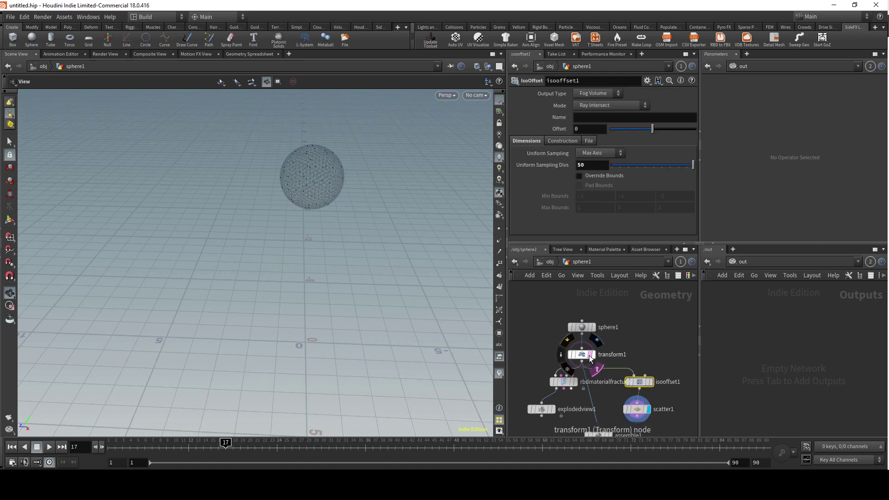
Display the IsoOffset node, set its Offset to -0.5, and display the Scatter node again.
click(650, 382)
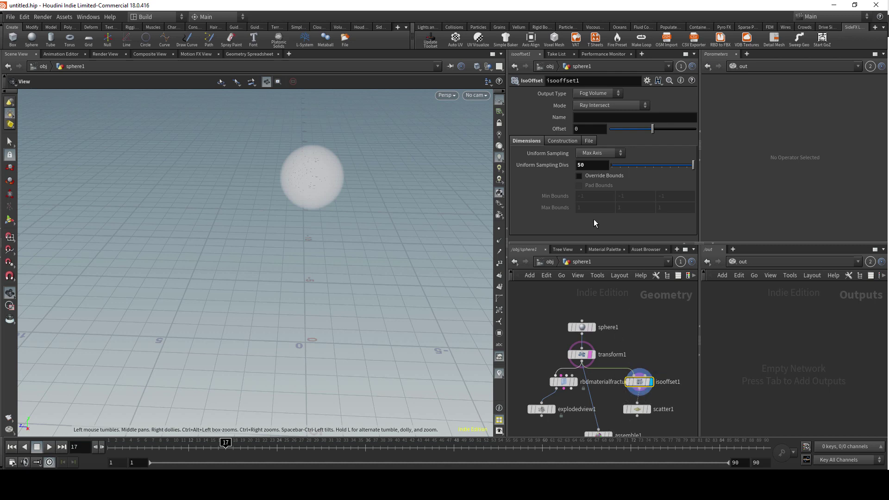
drag(654, 132, 648, 132)
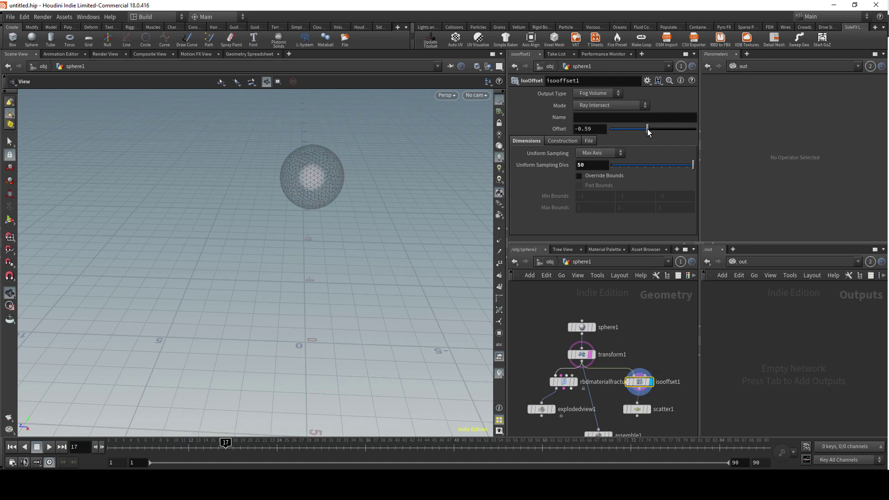
double_click(594, 129)
text(-.5)
key(Return)
click(649, 410)
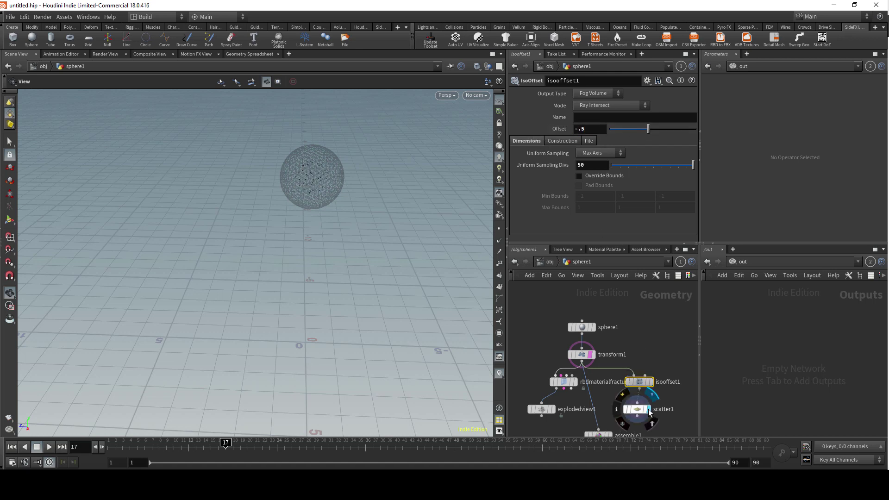
Move Assemble lower and Exploded View aside, and insert RBD Material Fracture into the wire between Transform and Assemble.
middle_drag(645, 338, 653, 275)
scroll(568, 382, down, 2)
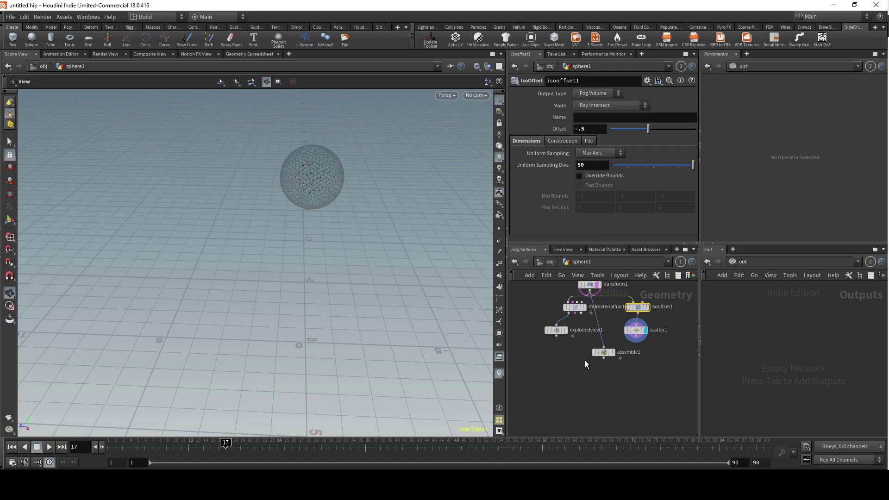
drag(604, 356, 590, 418)
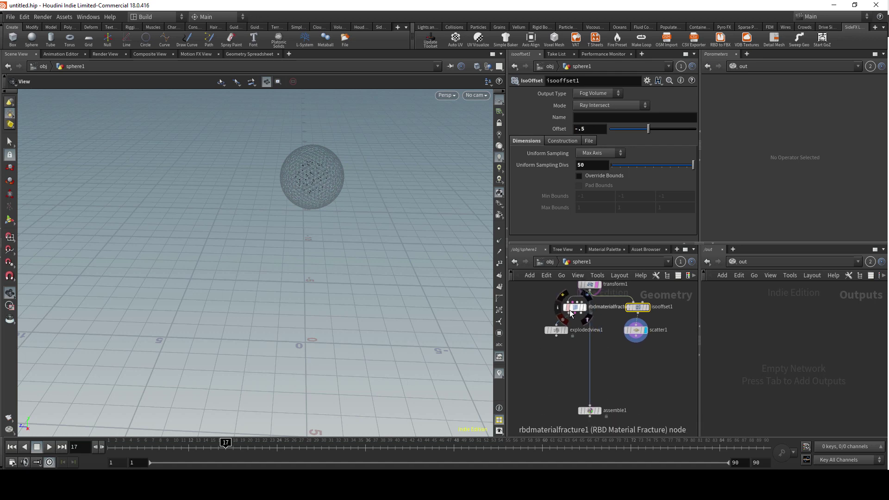
drag(555, 331, 526, 341)
drag(570, 314, 594, 363)
Wire Scatter into the RBD Material Fracture's extra Voronoi points input, display the fracture node, and enable its Input Points option.
drag(636, 343, 610, 358)
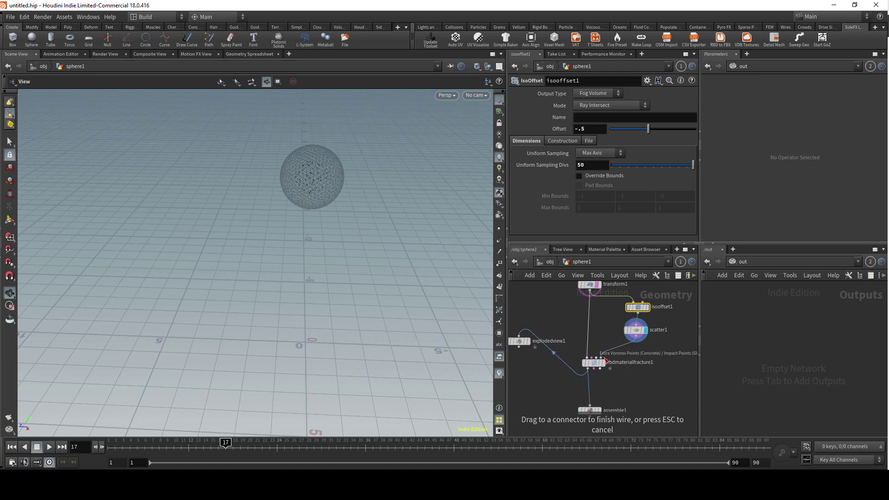
drag(606, 360, 599, 360)
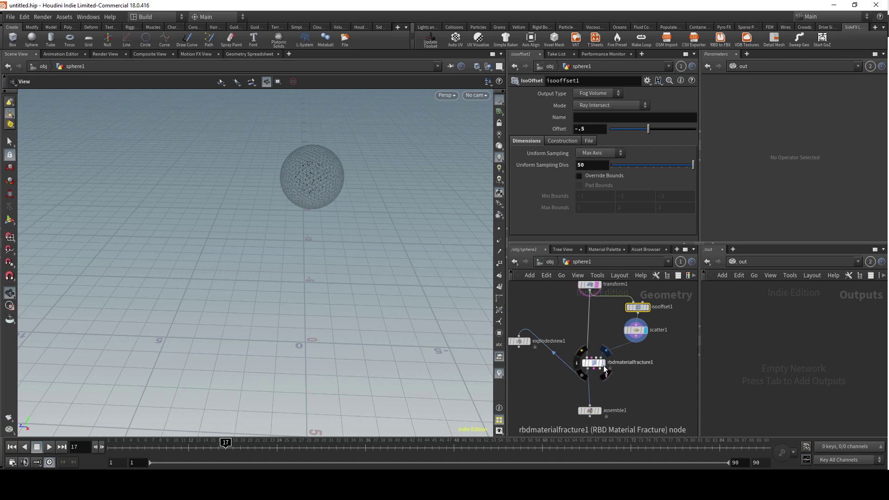
click(596, 366)
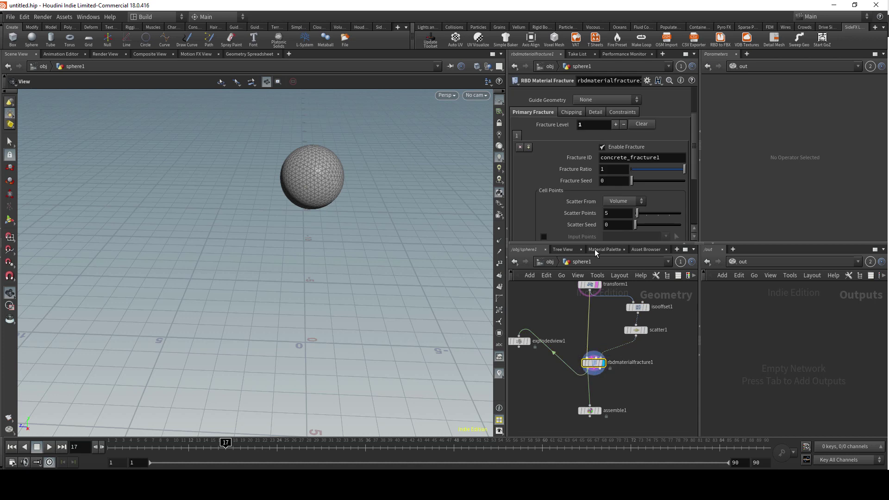
scroll(570, 193, down, 3)
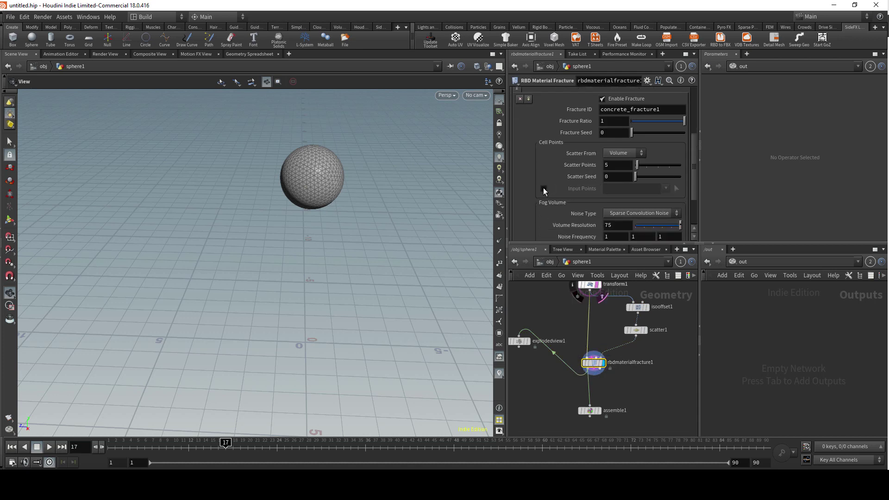
click(544, 188)
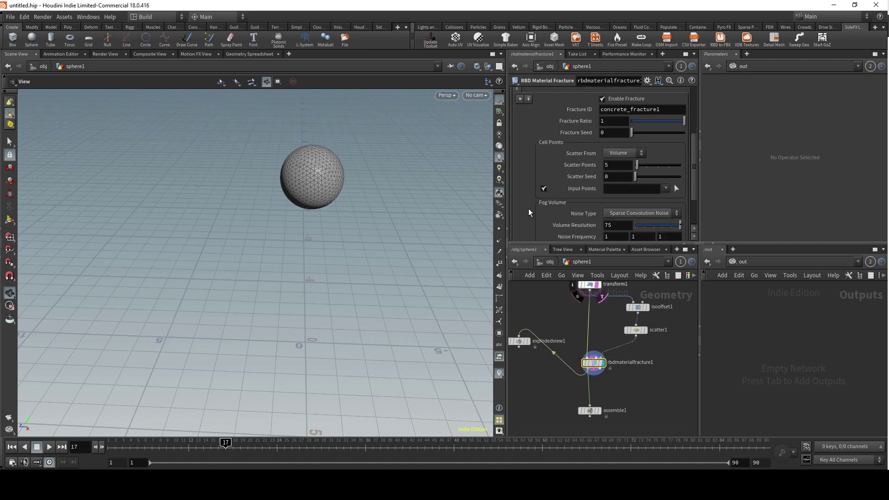
Place the Exploded View node below RBD Material Fracture and display it to inspect the fractured sphere.
drag(520, 344, 534, 392)
click(545, 391)
drag(381, 207, 421, 234)
scroll(283, 171, up, 7)
scroll(324, 185, down, 5)
middle_drag(576, 299, 579, 329)
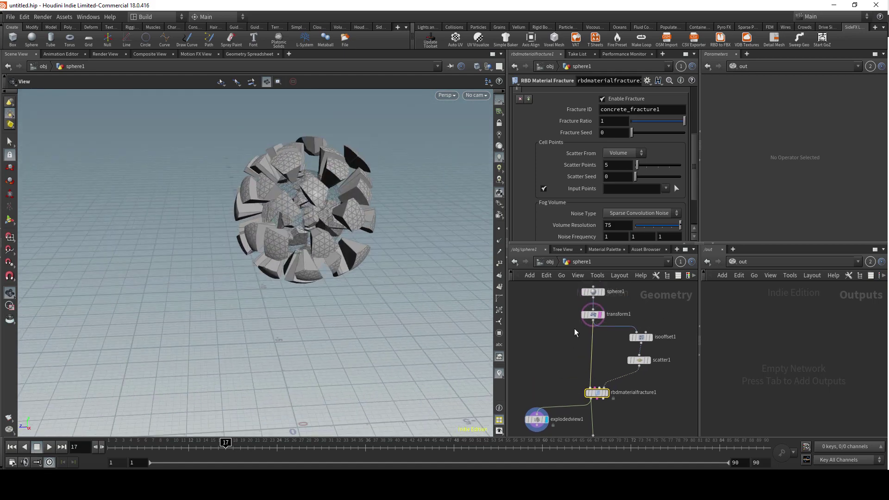
Add a second fracture level to the RBD Material Fracture and set that level's Scatter Points to 3.
scroll(574, 180, up, 3)
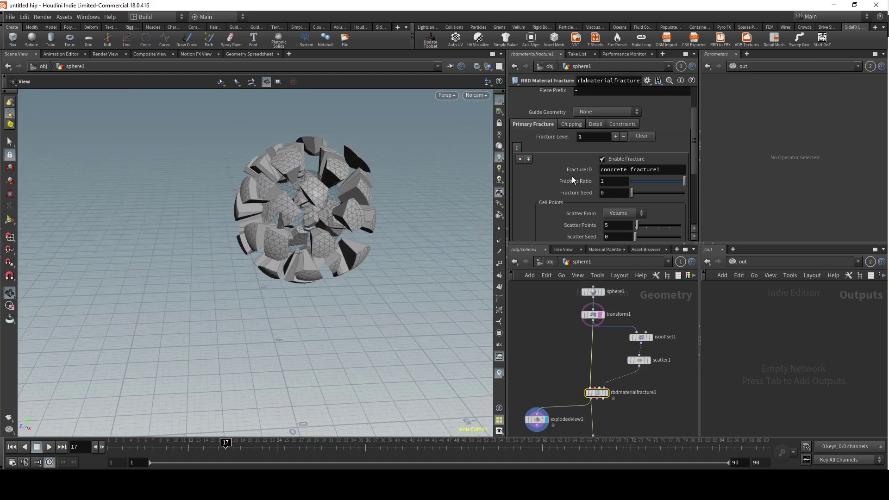
click(617, 137)
drag(185, 153, 479, 189)
scroll(572, 208, down, 1)
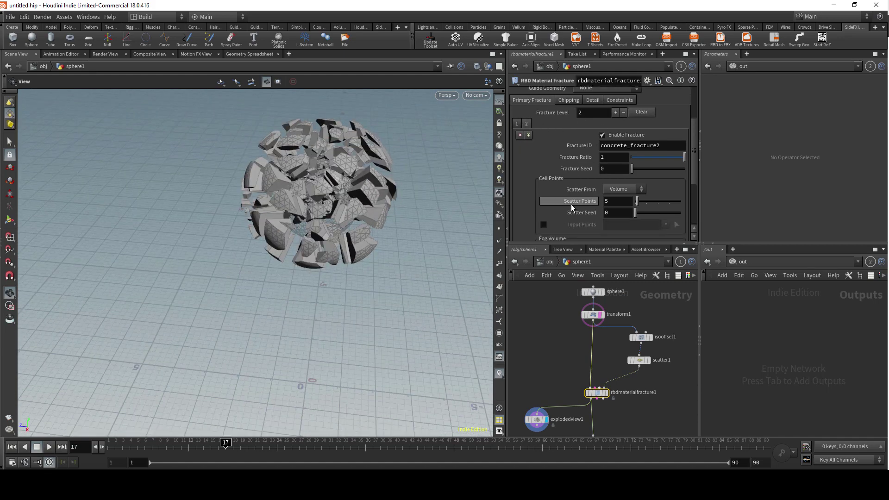
double_click(613, 200)
text(3)
key(Return)
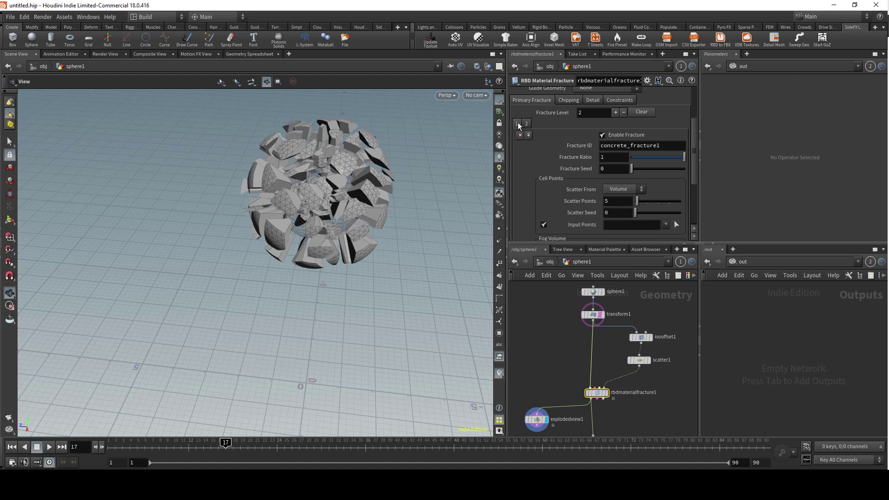
Set the first fracture level's Scatter Points to 3 and inspect the exploded pieces.
drag(610, 201, 544, 196)
text(3)
key(Return)
key(space)
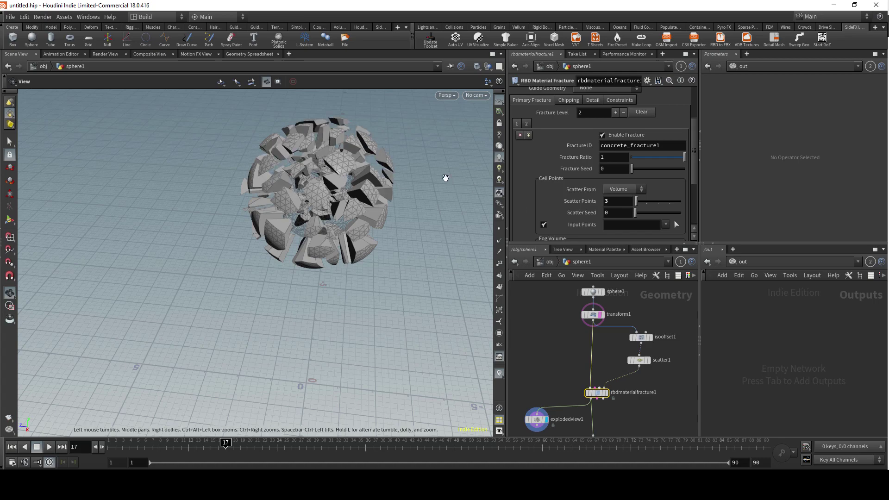
drag(443, 242, 359, 208)
scroll(359, 209, down, 1)
Add a Null node after the Assemble node and rename it Export_to_dop.
middle_drag(561, 365, 552, 297)
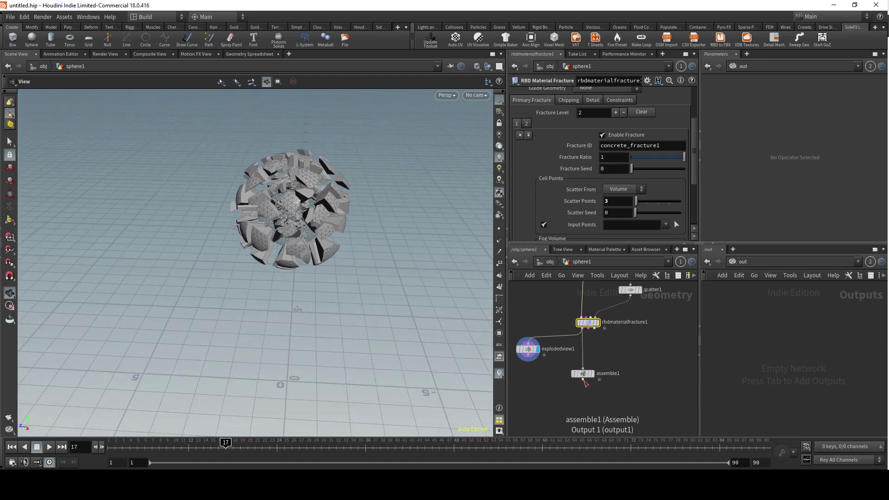
click(582, 384)
click(580, 390)
text(null)
key(Return)
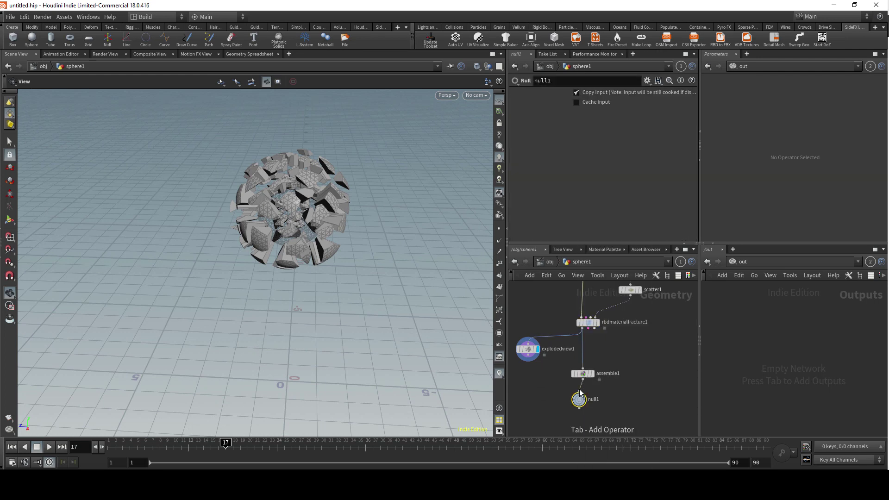
click(593, 399)
text(Export_to_dop)
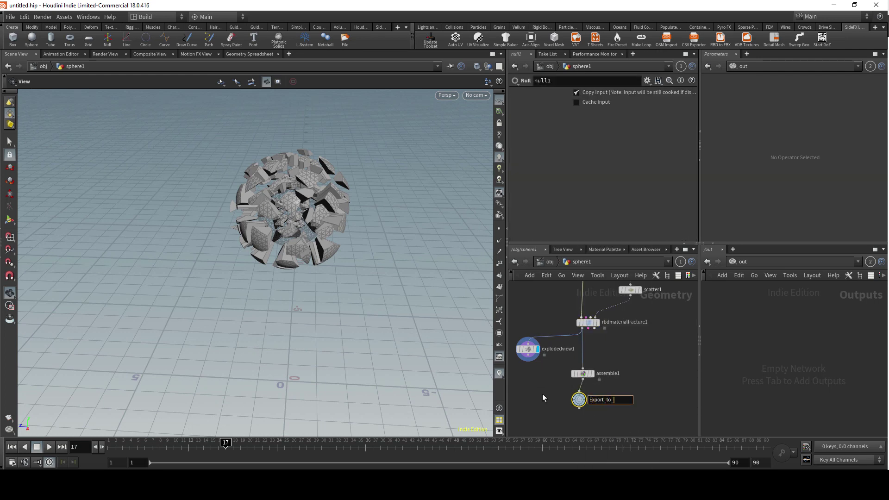
key(Return)
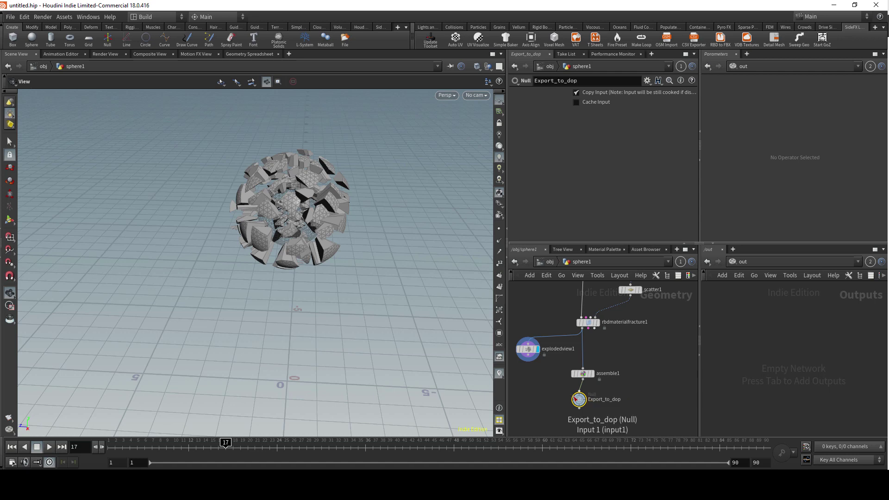
drag(581, 403, 585, 403)
On the Assemble node, disable Create Name Attribute, enable Create Packed Geometry, and set Transfer Attributes to *.
key(h)
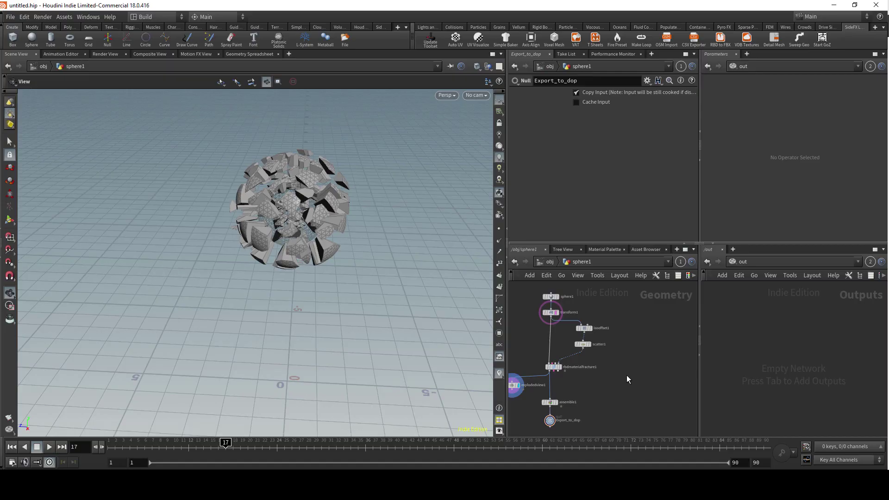
click(549, 402)
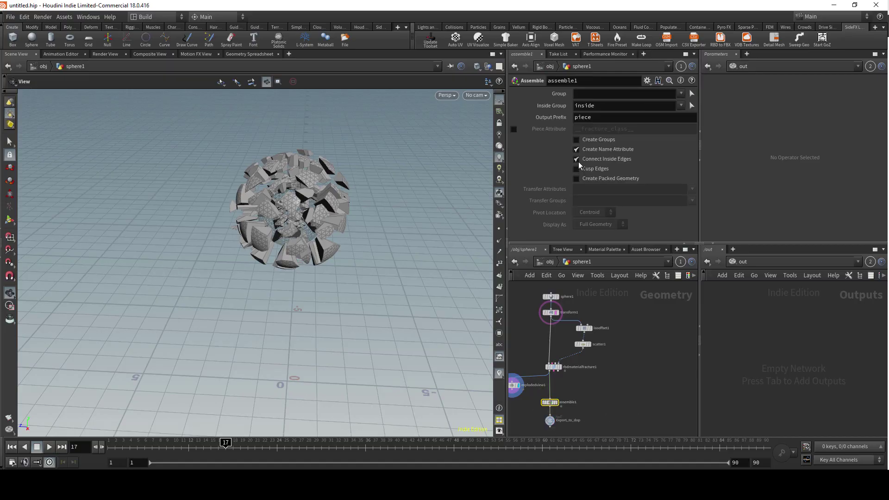
click(587, 150)
click(587, 178)
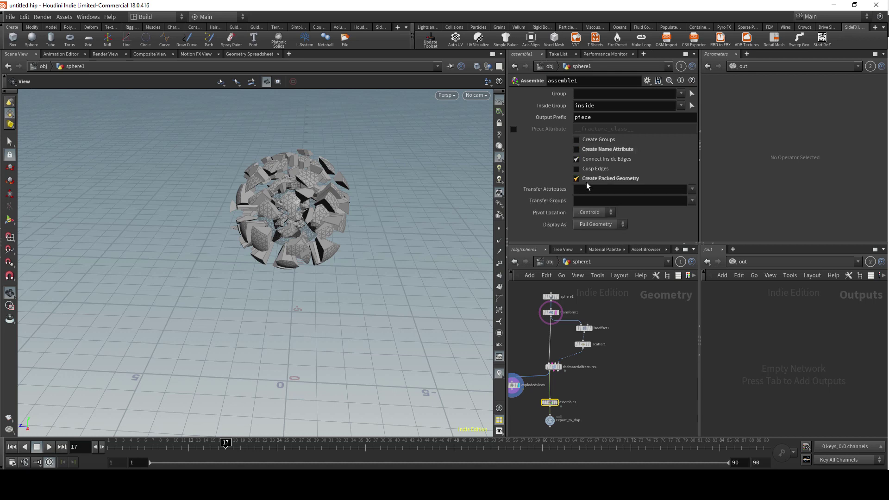
click(580, 188)
text(*)
Add a DOP Network beside the geometry nodes and go inside it.
middle_drag(633, 357, 623, 345)
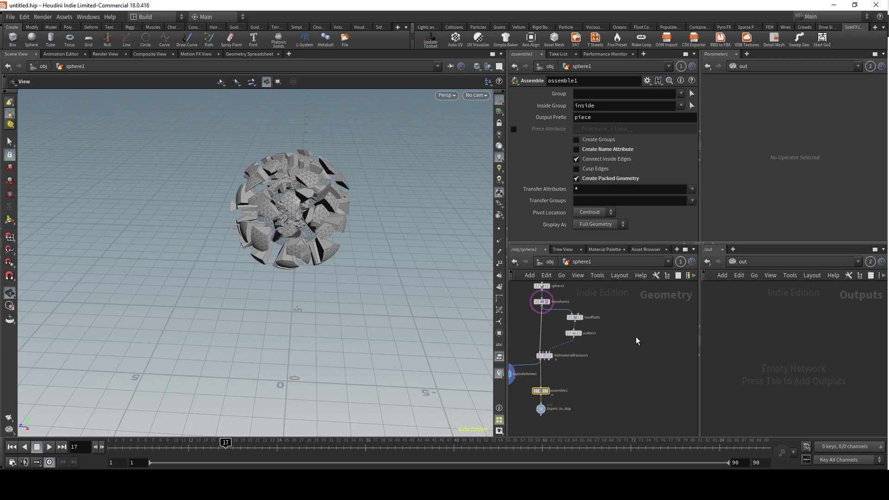
key(Tab)
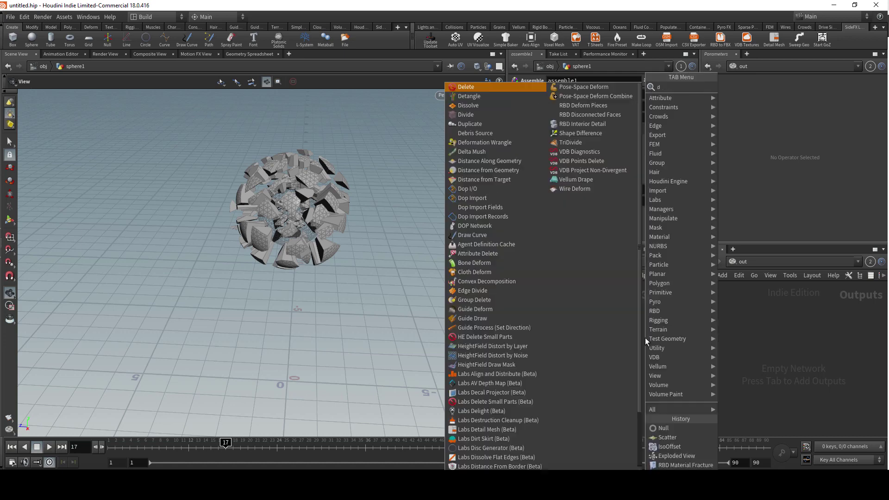
text(dop)
click(746, 123)
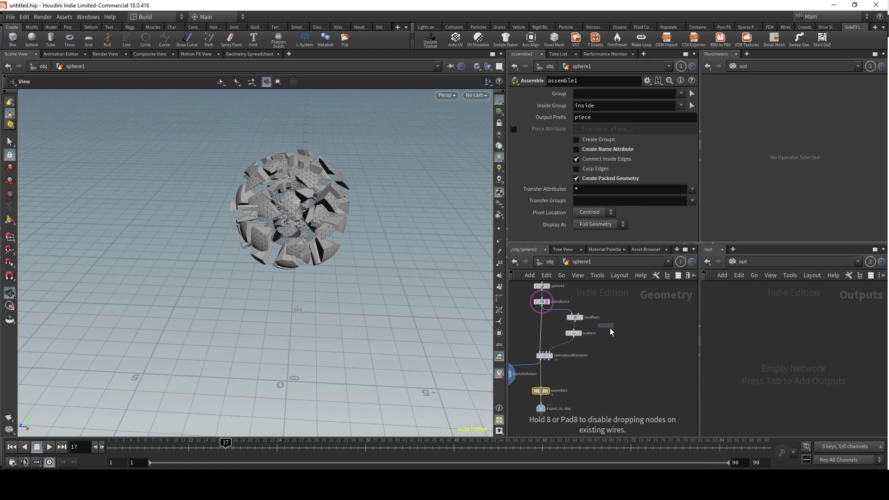
click(643, 333)
double_click(644, 334)
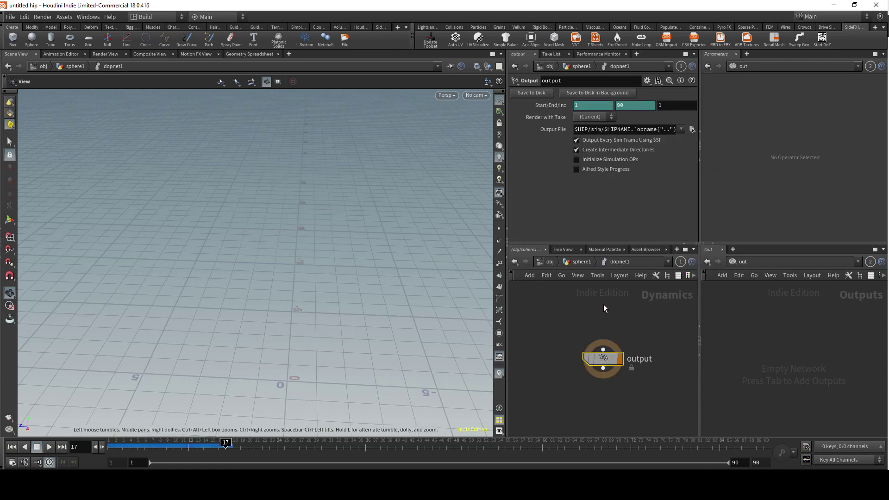
Add an RBD Packed Object node and position it above the output node.
key(Tab)
text(pack)
key(Return)
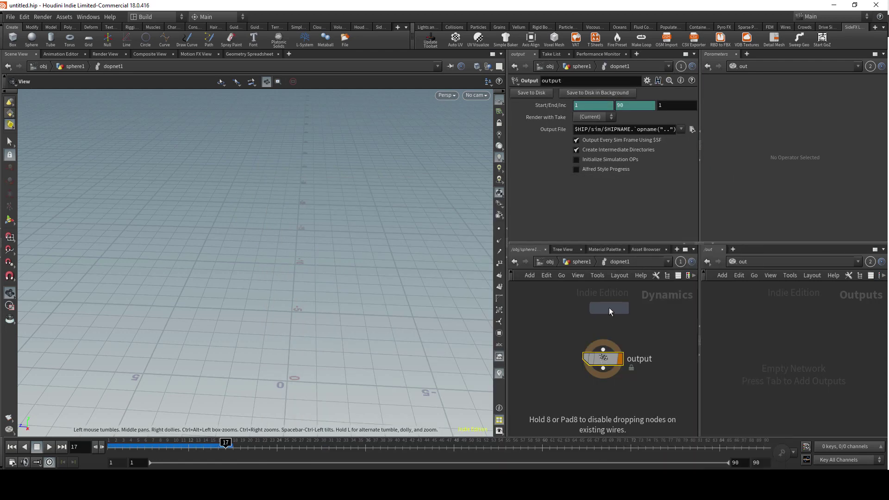
click(583, 298)
middle_drag(559, 321, 565, 363)
scroll(566, 363, up, 1)
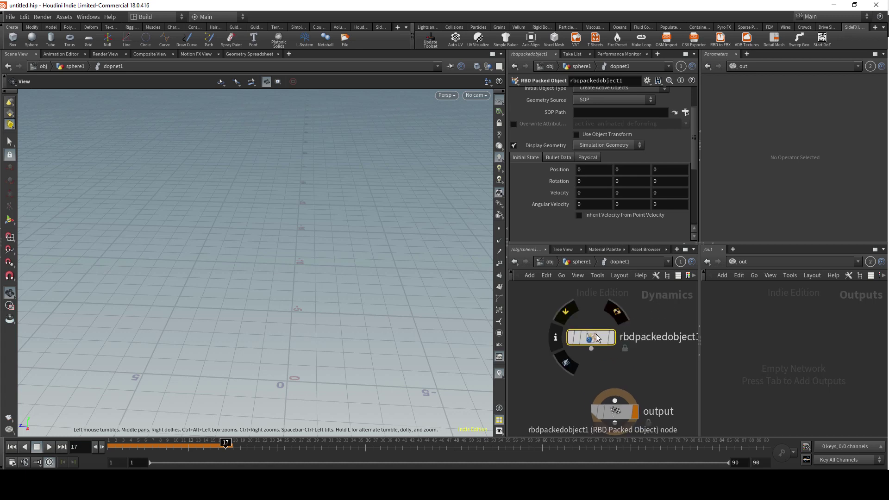
drag(595, 338, 573, 300)
Set the RBD Packed Object's SOP Path to /obj/sphere1/Export_to_dop.
click(685, 112)
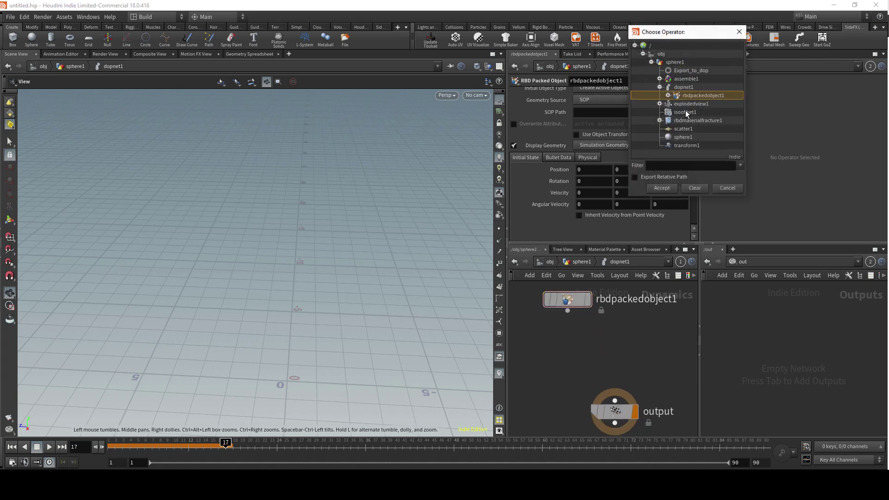
click(677, 72)
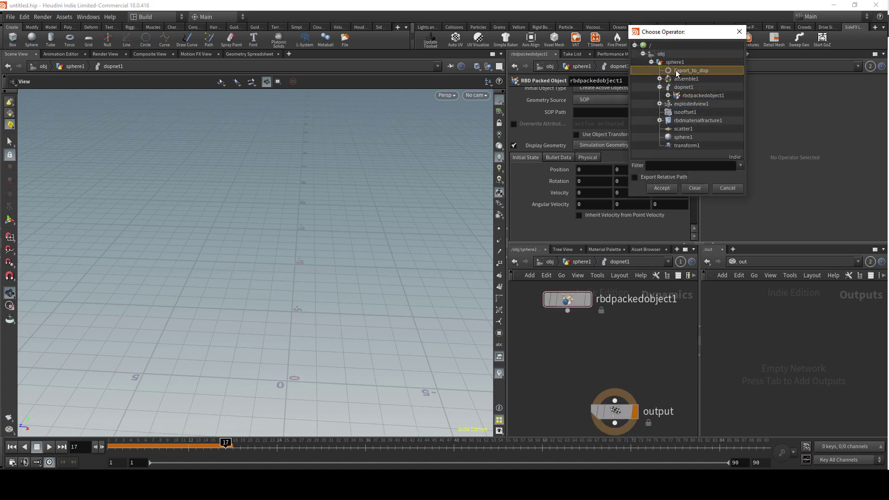
click(661, 188)
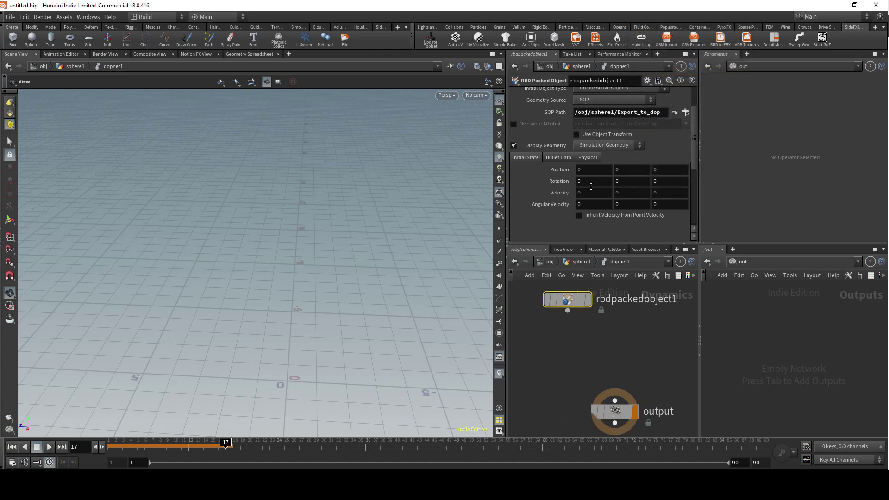
Add a Rigid Body Solver fed by the RBD Packed Object and wire the solver into the output node.
click(568, 311)
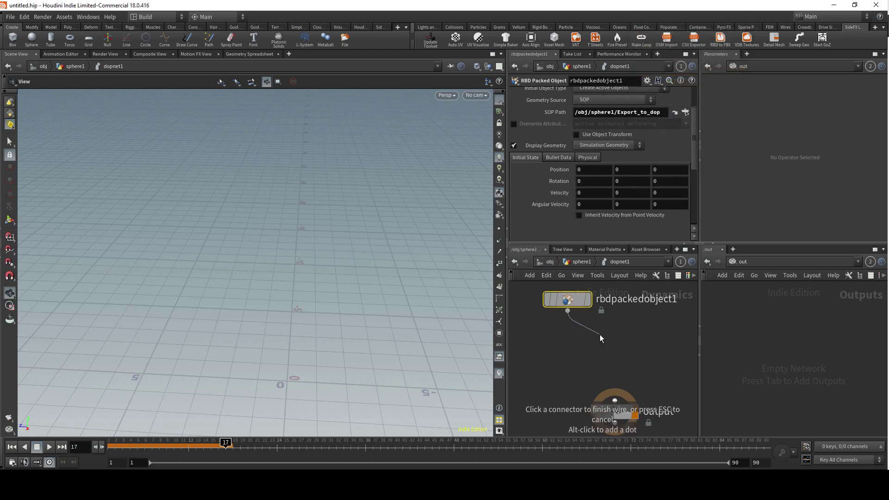
key(Tab)
text(rbd)
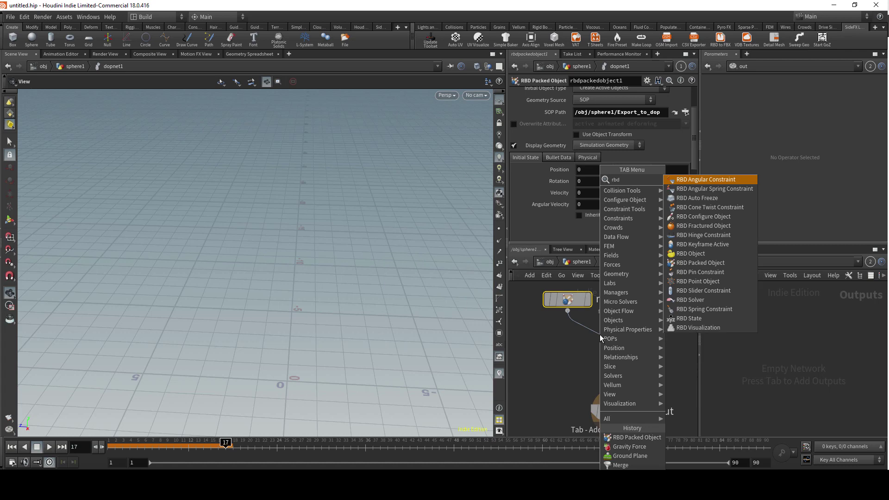
text(s)
key(BackSpace)
key(BackSpace)
key(BackSpace)
key(BackSpace)
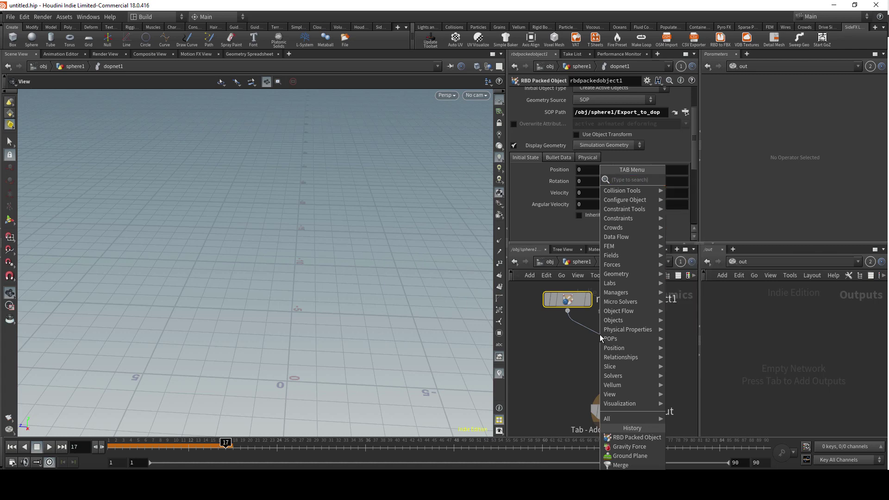
text(rig)
key(Return)
key(Return)
drag(600, 358, 614, 401)
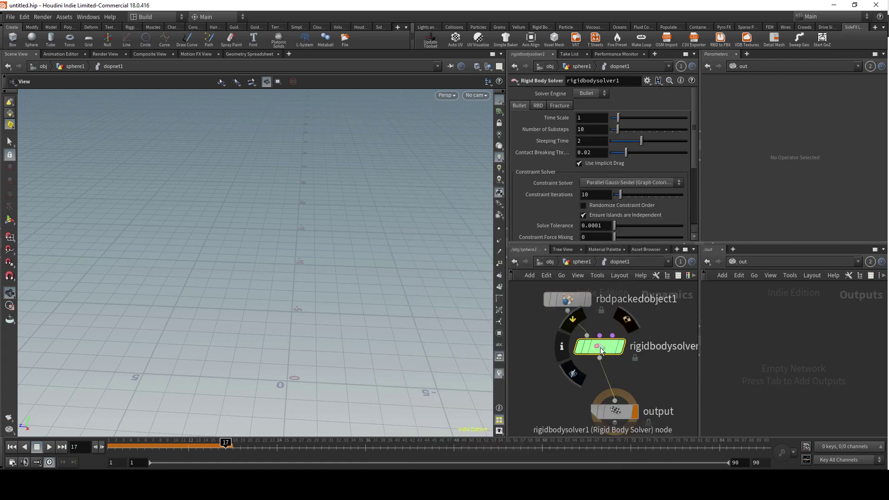
Set the RBD Packed Object's initial Angular Velocity to 90 on all three axes.
click(569, 298)
key(h)
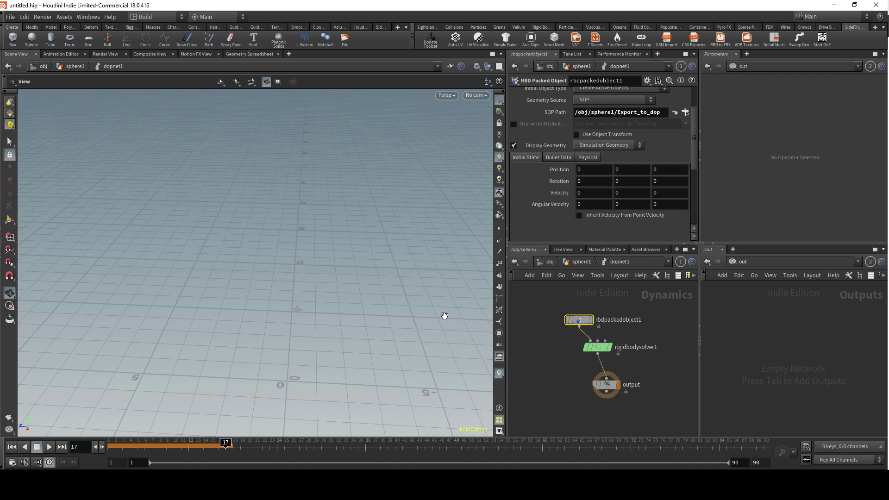
drag(369, 245, 299, 238)
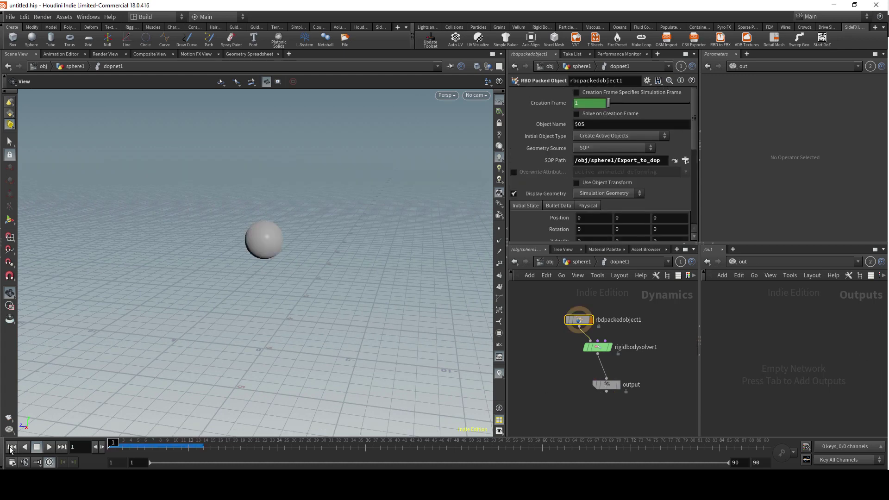
drag(235, 275, 263, 292)
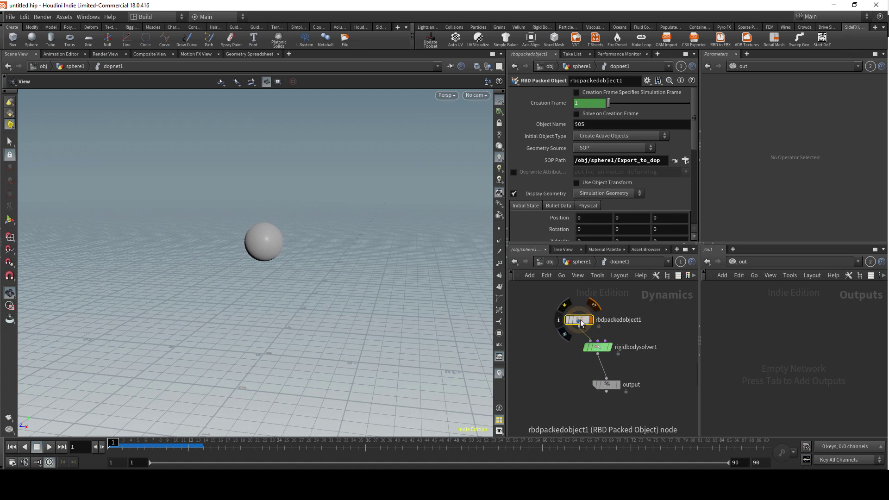
scroll(592, 226, down, 3)
click(582, 202)
text(90)
key(Tab)
text(90)
key(Tab)
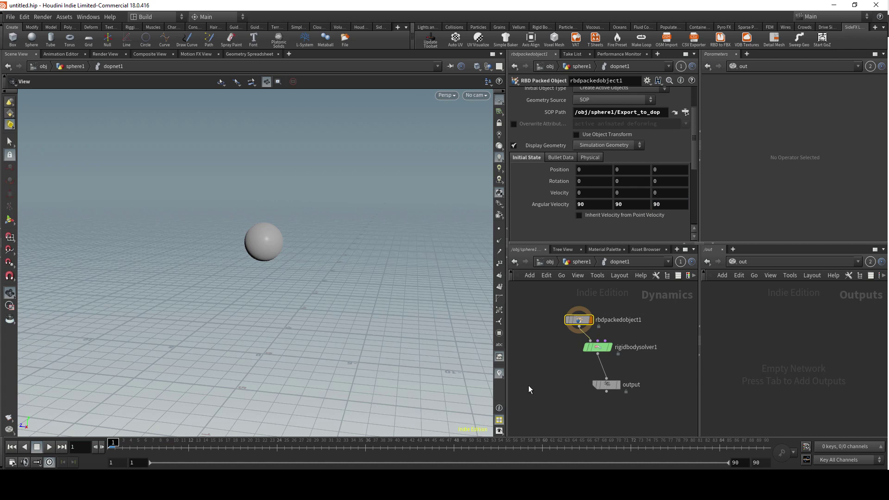
Play the simulation with the RBD Packed Object displayed, stop it and return to frame 1.
click(47, 447)
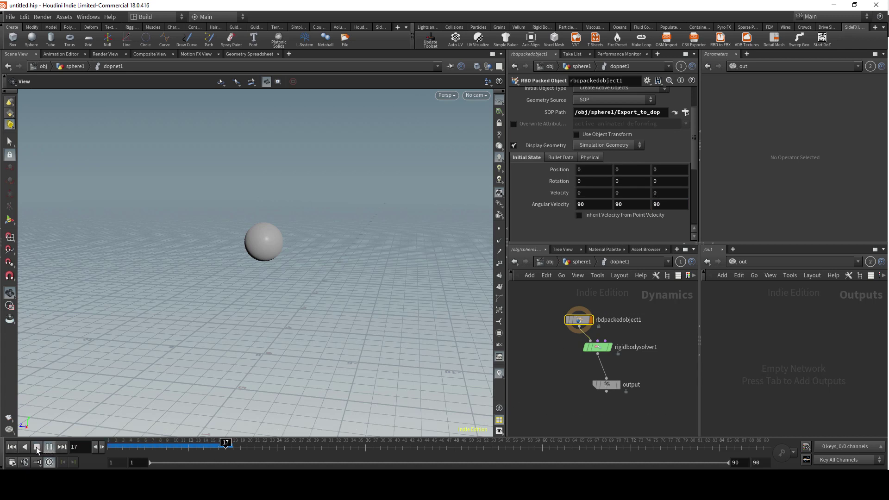
click(37, 448)
click(11, 447)
click(599, 348)
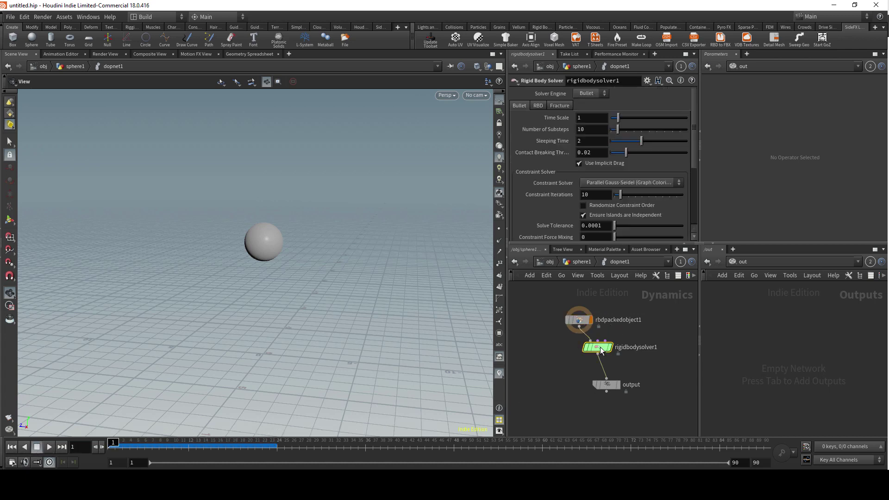
Display the output node and play the simulation up to frame 90, returning to the first frame when done.
click(579, 320)
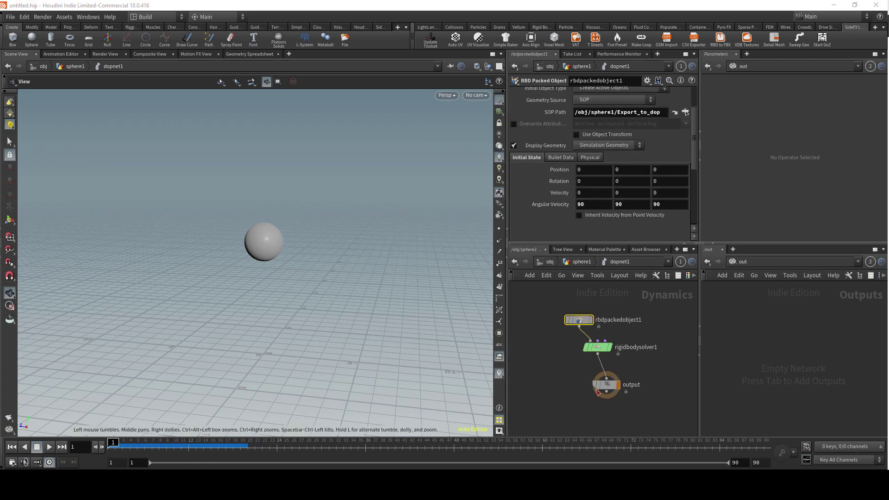
click(2, 452)
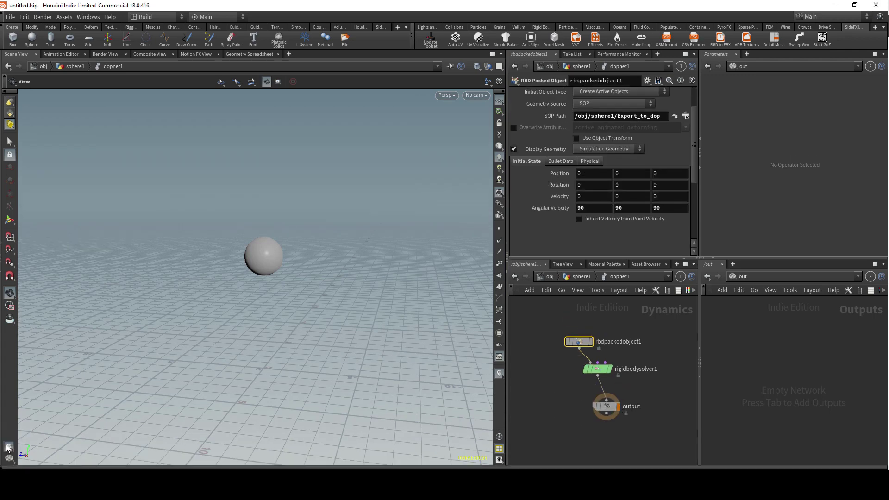
click(7, 466)
click(176, 469)
click(24, 467)
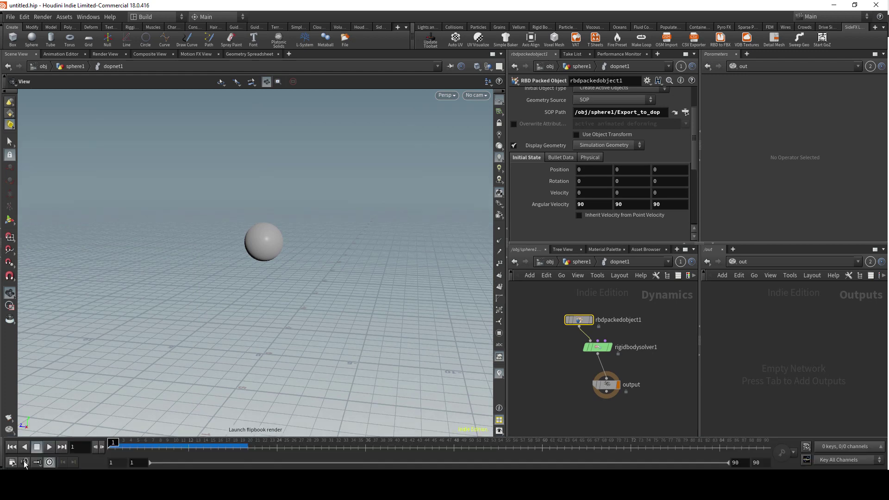
click(48, 447)
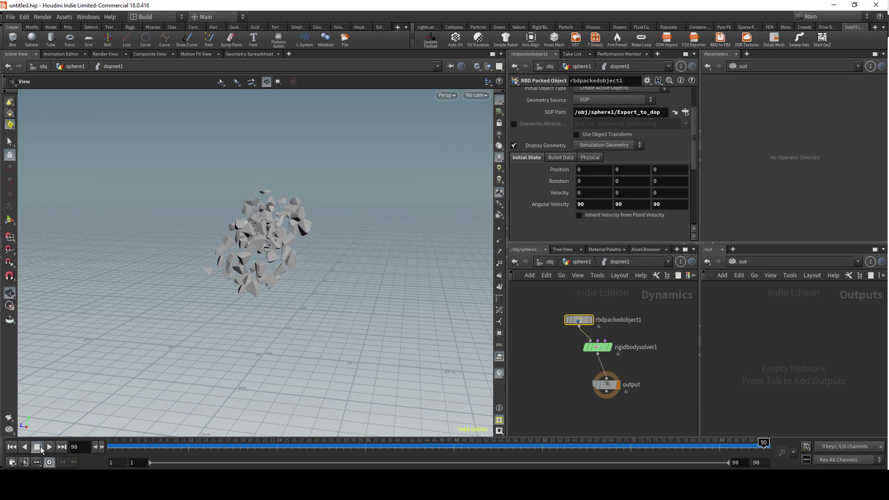
drag(227, 314, 51, 412)
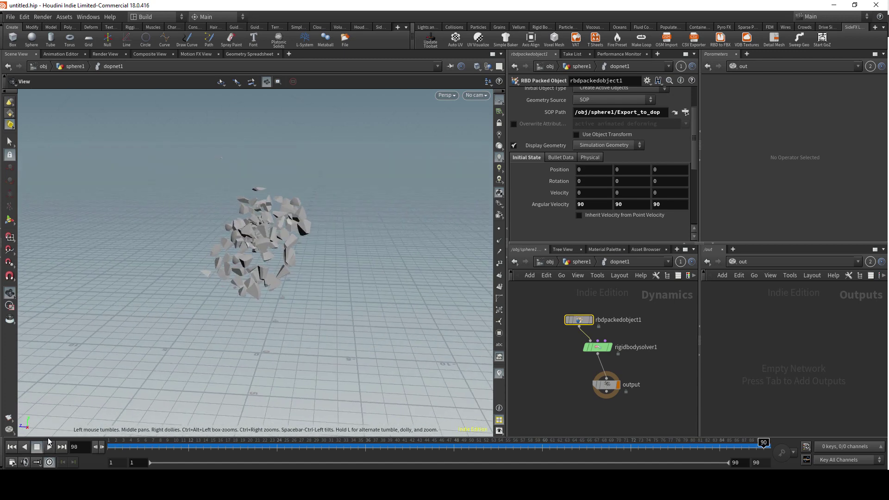
click(12, 447)
Go up to the geometry network and set the Scatter node's Force Total Count to 30.
key(u)
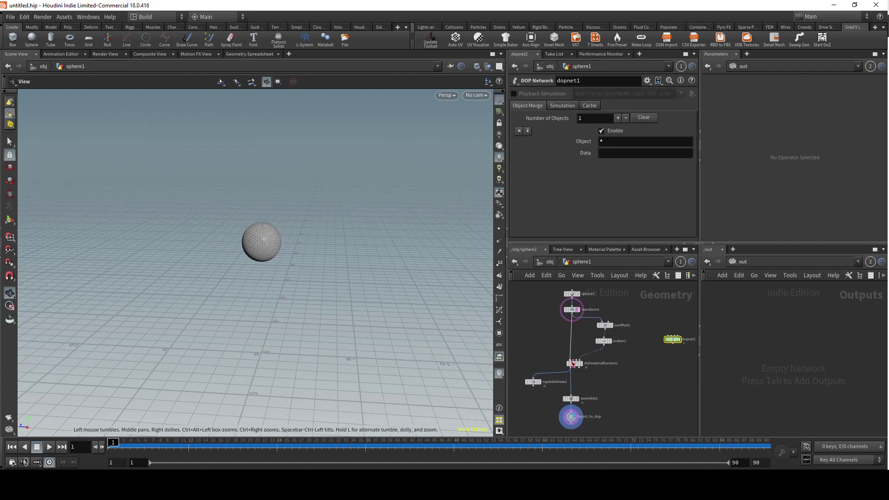
click(604, 341)
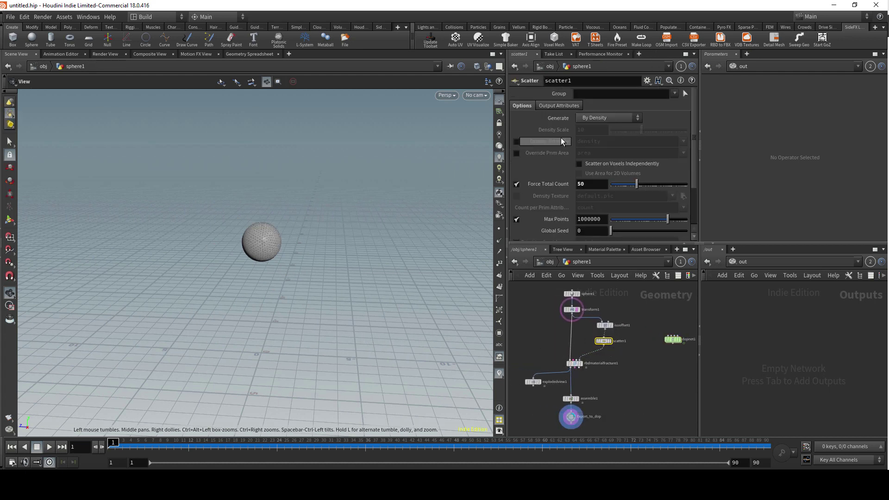
text(30)
key(Return)
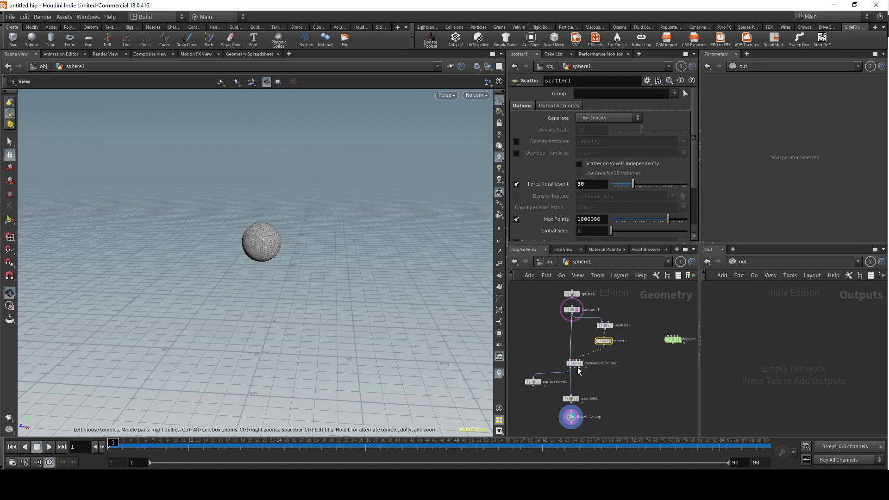
Go back inside the DOP network, play the simulation to frame 90 and return to the start.
double_click(673, 340)
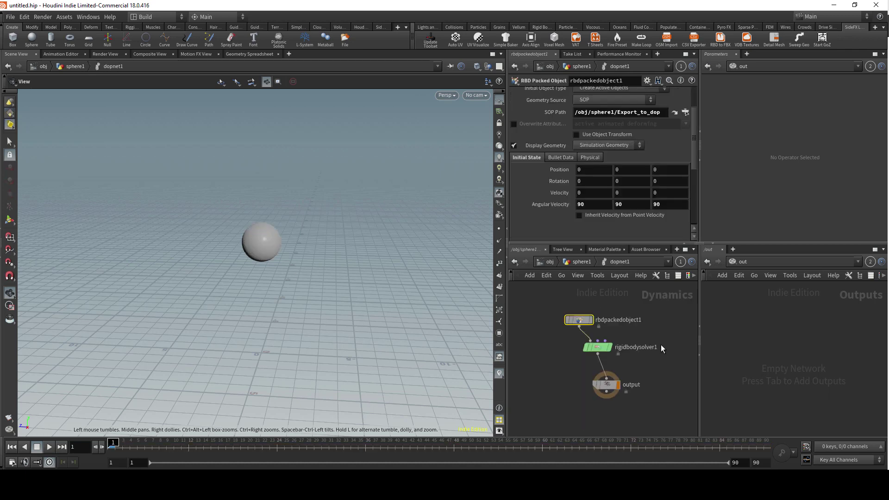
click(49, 447)
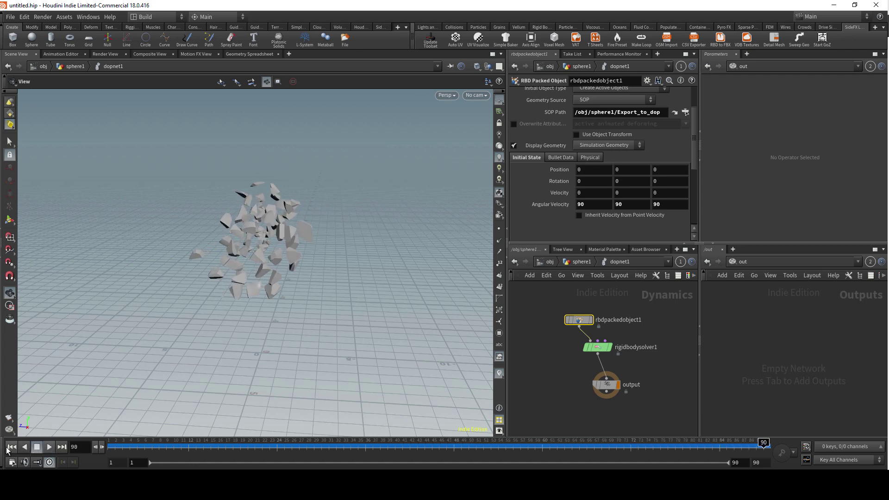
drag(121, 448, 36, 464)
Make room above the output node and add a Merge node fed by the rigid body solver.
middle_drag(569, 384, 580, 341)
drag(618, 345, 616, 388)
middle_drag(564, 334, 563, 330)
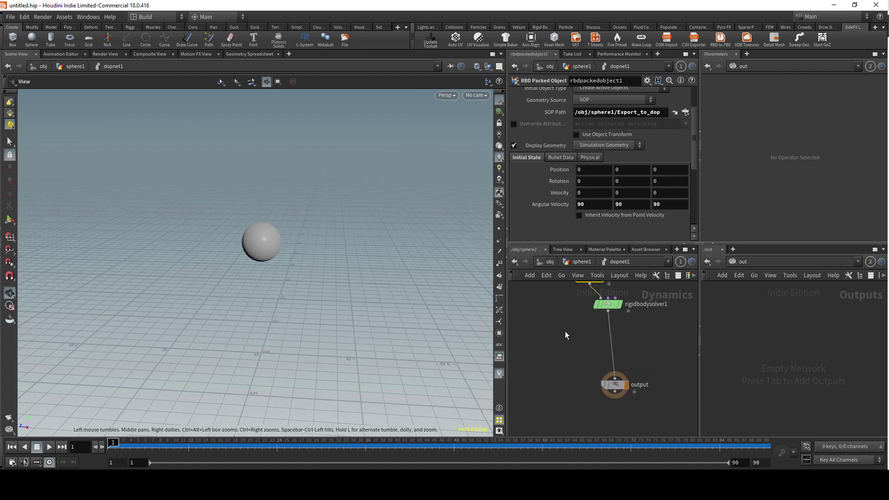
click(608, 311)
key(Tab)
text(m)
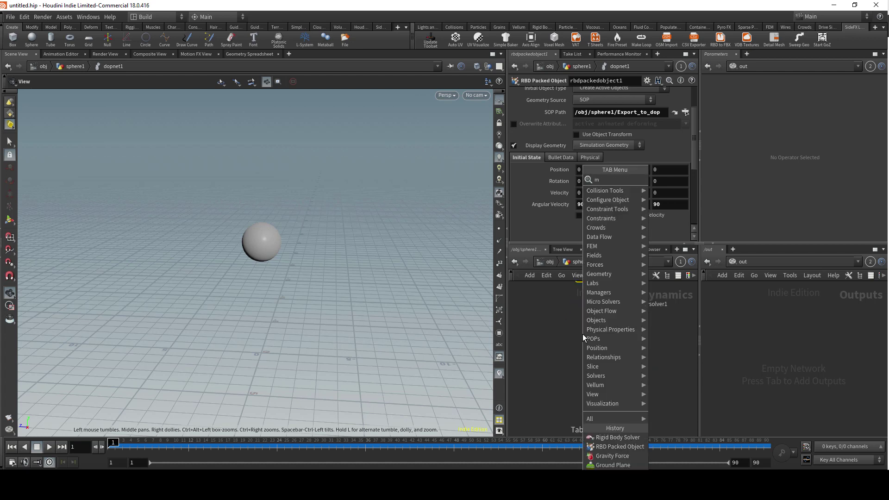
text(e)
key(Return)
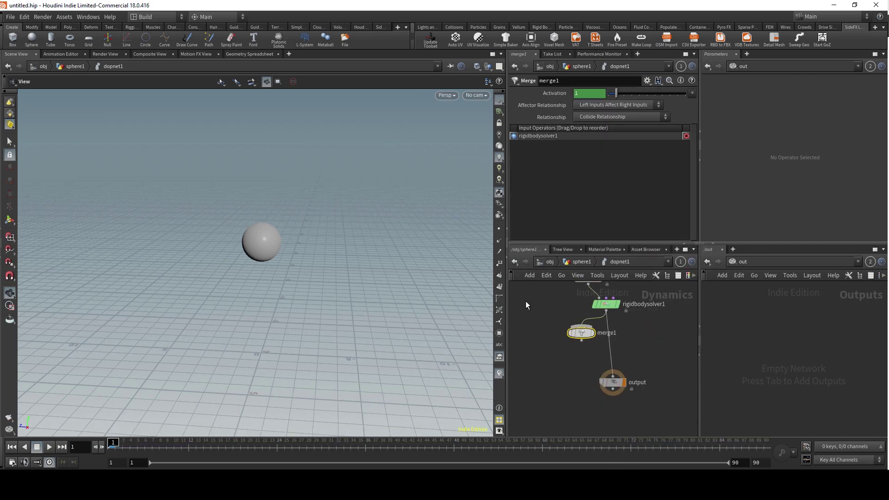
Add a Ground Plane wired into the Merge node and place it ahead of the rigid body solver in the input order.
scroll(526, 301, up, 2)
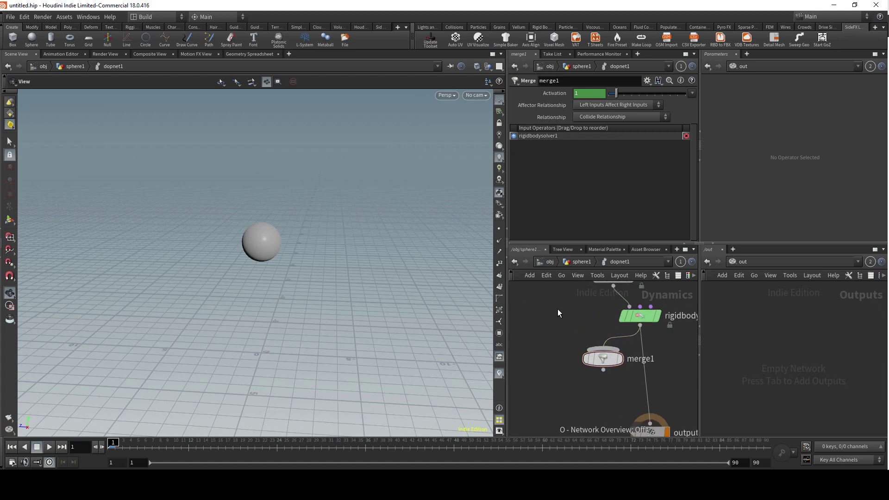
key(Tab)
text(gro)
key(Return)
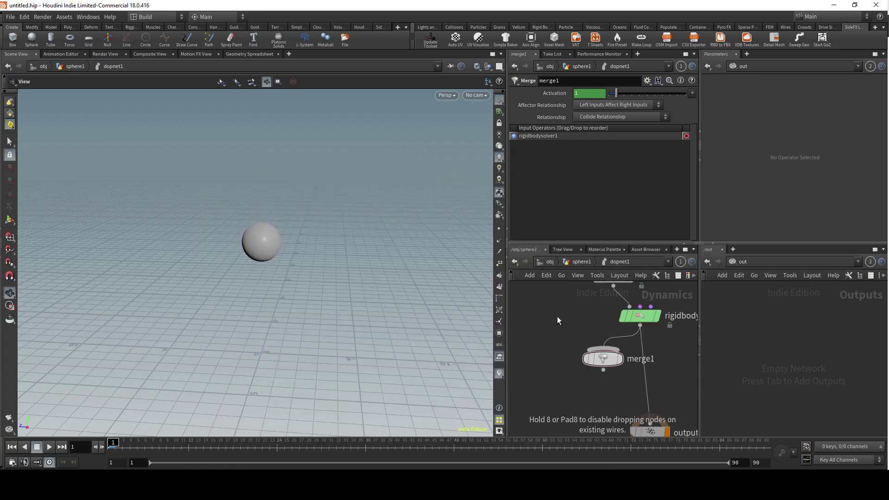
click(558, 310)
drag(556, 320, 603, 348)
click(603, 359)
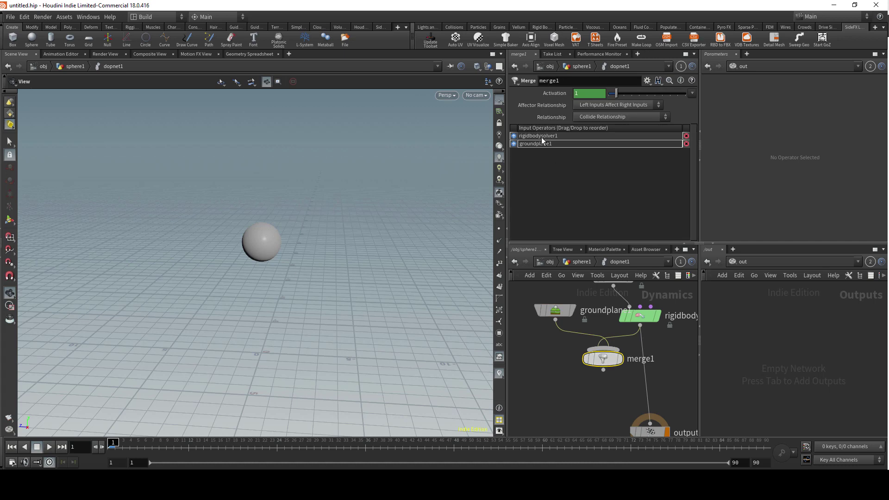
drag(541, 137, 544, 149)
Add a Gravity Force fed by the Merge node, wire it into the output node and align the output below it.
mouse_move(603, 371)
mouse_down()
mouse_move(601, 391)
mouse_move(594, 384)
mouse_up()
key(Tab)
text(gr)
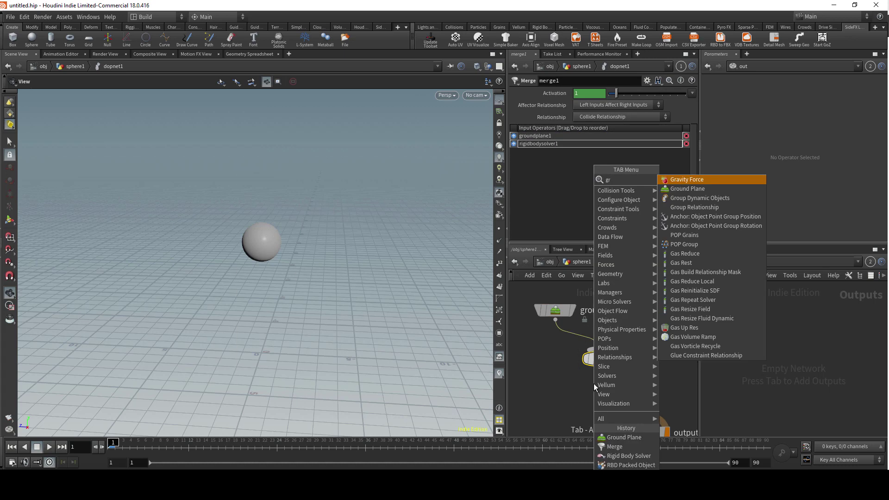
key(Return)
click(595, 397)
middle_drag(634, 393, 647, 345)
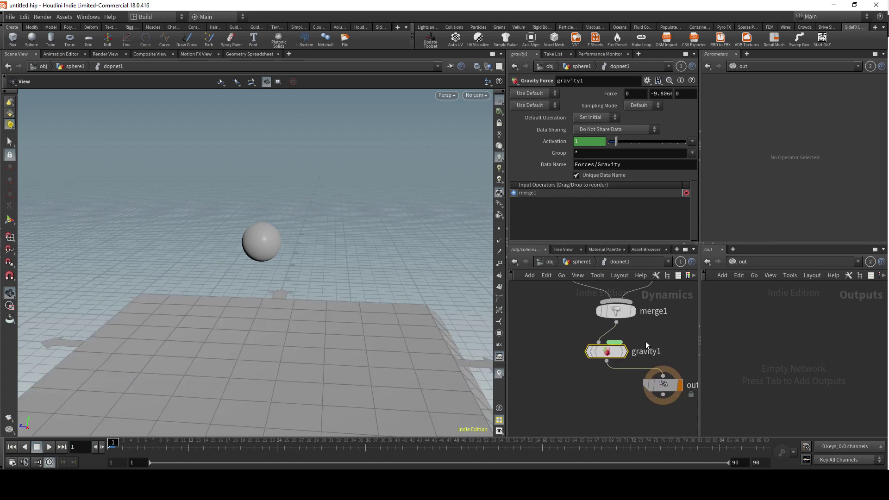
scroll(646, 345, down, 3)
drag(654, 376, 613, 394)
Reset the RBD Packed Object's Angular Velocity to 0 on all three axes.
middle_drag(590, 301, 580, 370)
click(640, 320)
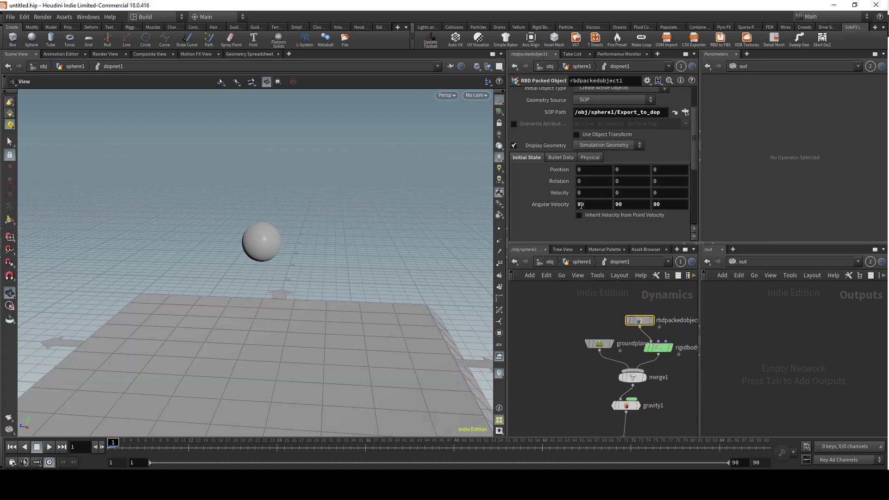
double_click(584, 205)
text(0)
key(Tab)
text(0)
key(Return)
scroll(547, 329, down, 5)
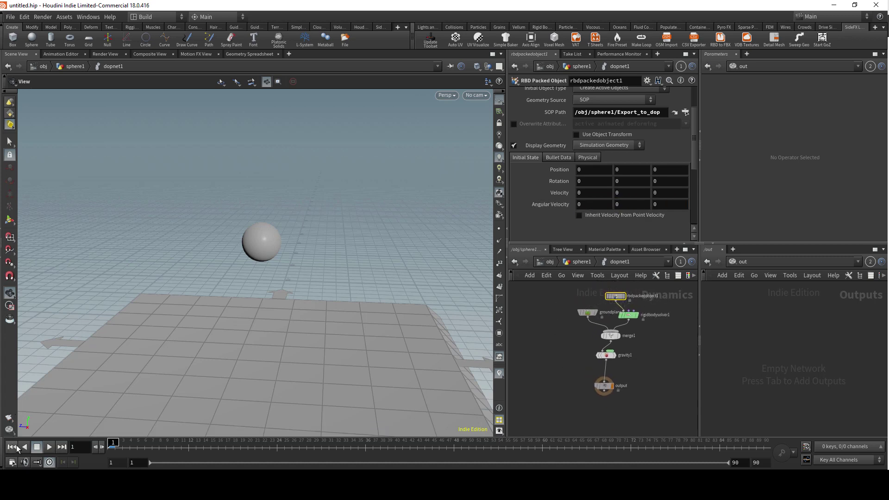
Play the simulation of the pieces falling onto the ground plane and return to frame 1.
click(49, 447)
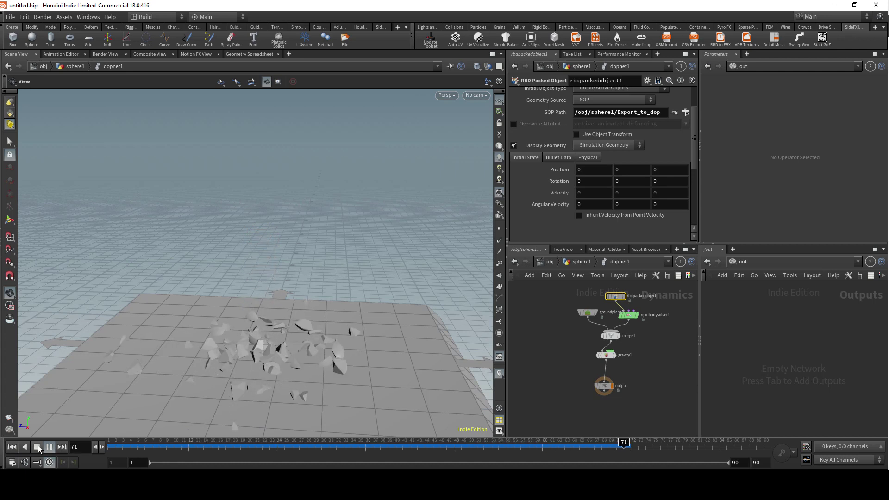
click(37, 447)
click(43, 446)
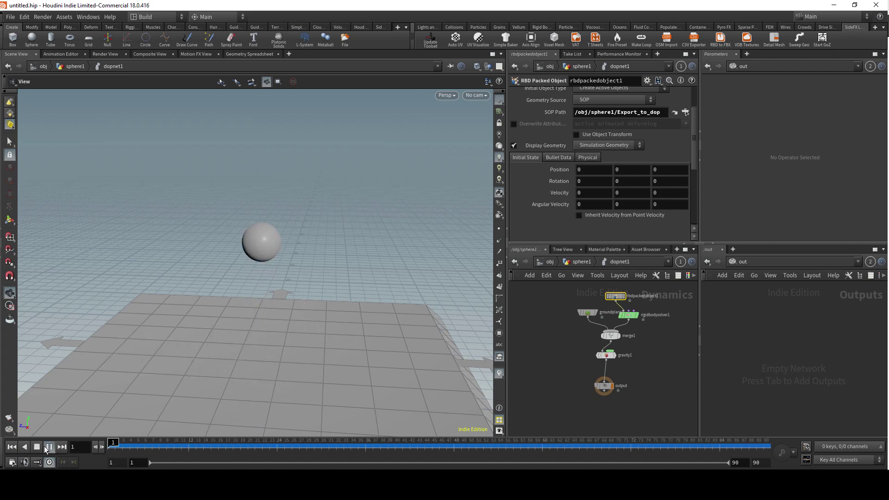
click(12, 446)
Delete the Merge, Ground Plane and Gravity Force nodes so the rigid body solver feeds the output directly.
key(Delete)
drag(591, 320, 630, 367)
key(Delete)
key(Delete)
Set the RBD Packed Object's Angular Velocity back to 90 on all three axes.
click(617, 297)
drag(592, 205, 553, 206)
text(90)
key(Tab)
text(90)
key(Tab)
text(90)
key(Return)
Play the simulation without gravity or ground, stop it and return to the first frame.
click(49, 447)
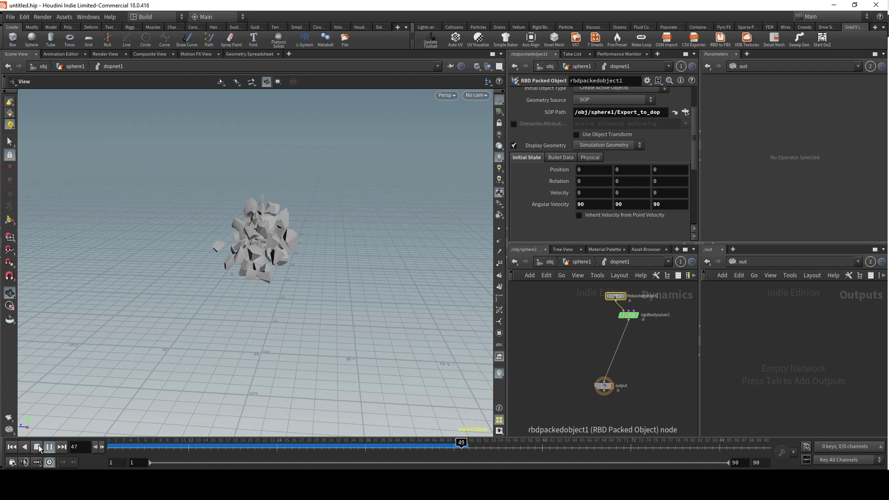
click(37, 447)
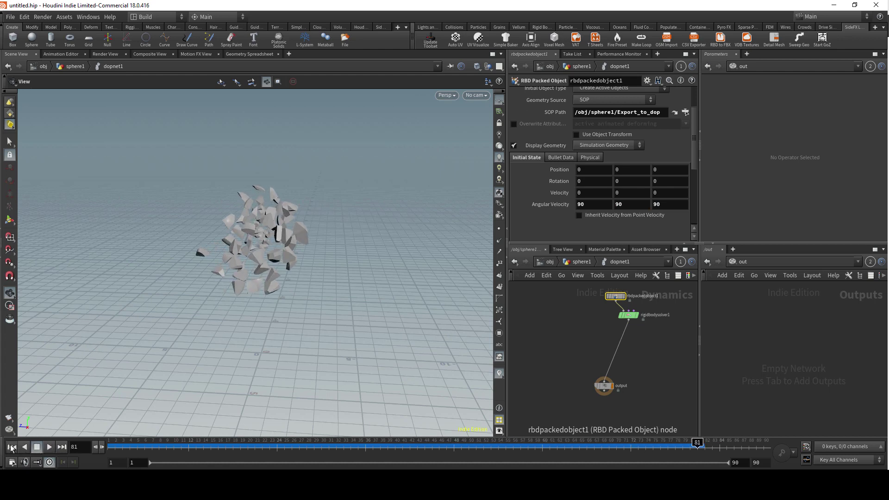
click(12, 447)
In the geometry network, add a Transform Pieces node fed by the Export_to_dop null and the DOP Network.
key(u)
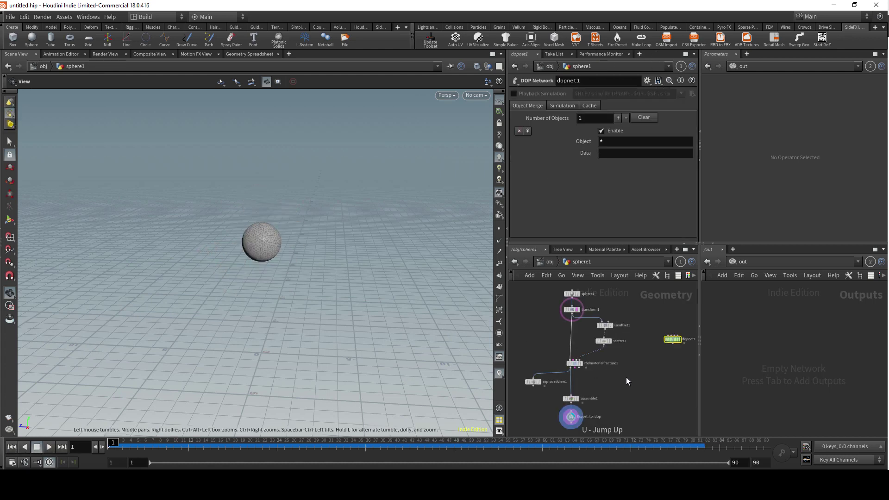
middle_drag(657, 398, 617, 358)
key(Tab)
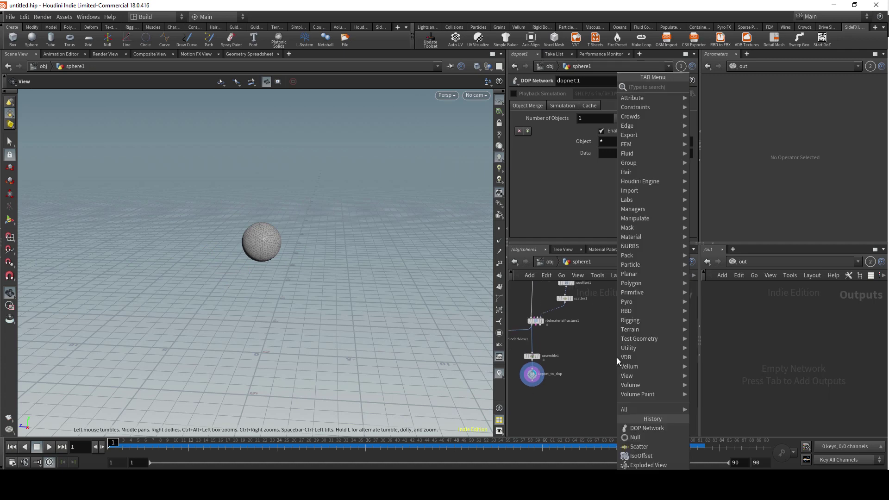
text(trans)
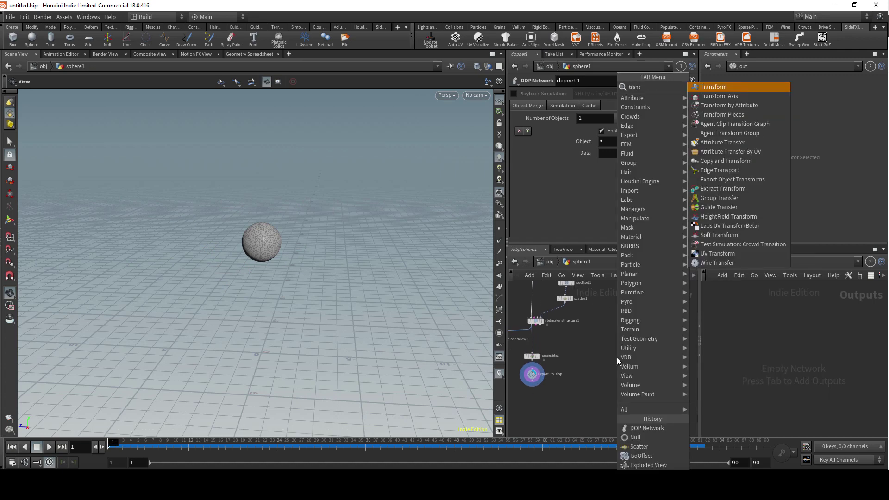
text(pi)
key(Return)
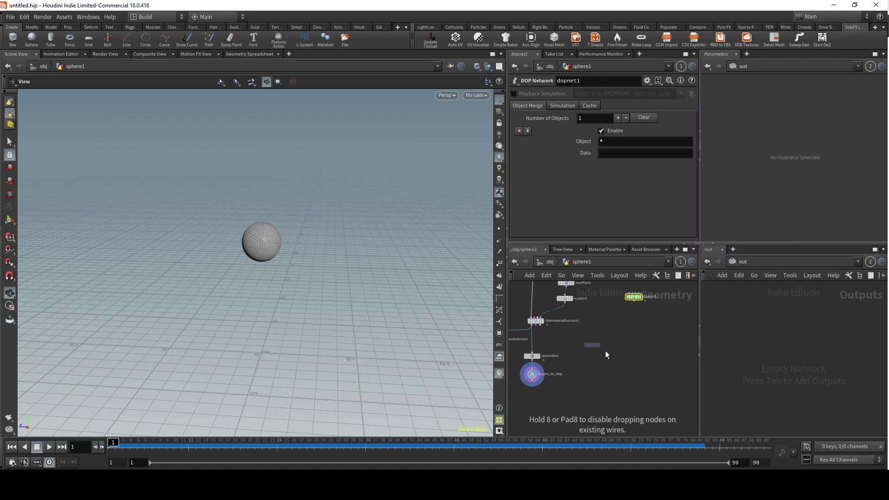
click(609, 354)
drag(629, 315, 612, 381)
drag(532, 381, 588, 421)
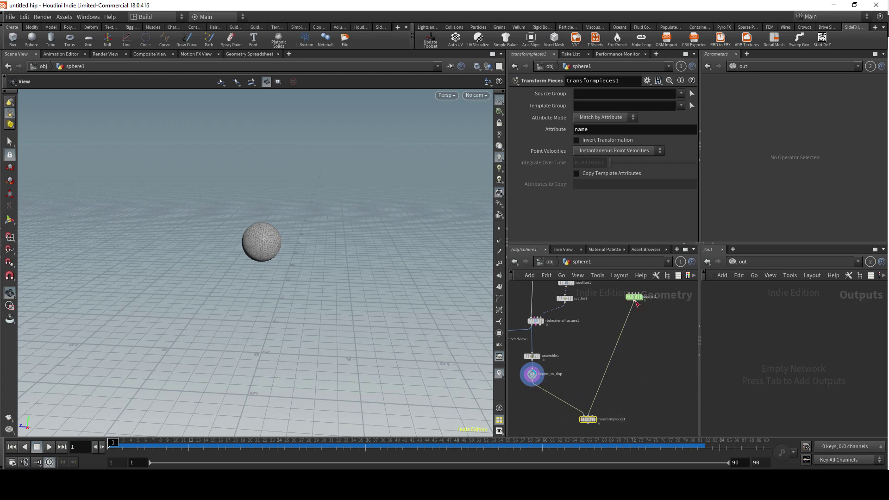
Disconnect the DOP Network from the Transform Pieces node and add a Dop Import node to the geometry network.
mouse_move(635, 295)
mouse_down()
mouse_move(622, 346)
mouse_move(627, 301)
mouse_up()
drag(593, 348, 620, 354)
right_drag(620, 348, 620, 348)
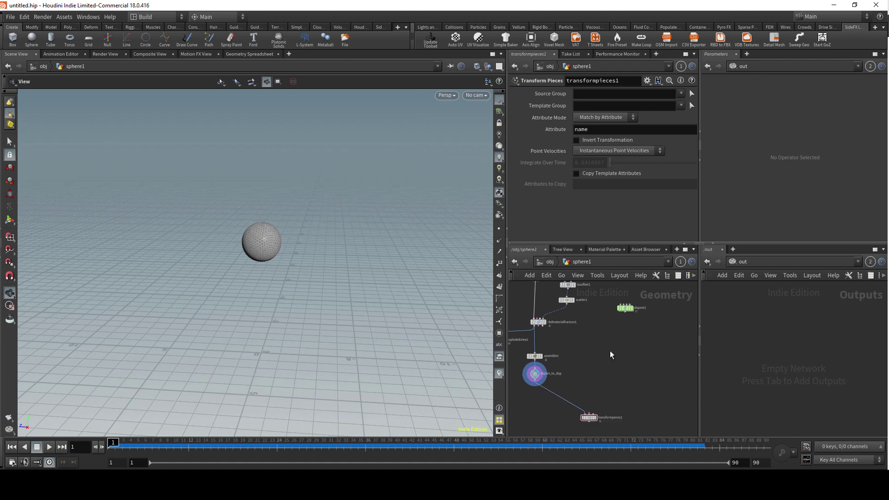
key(Tab)
text(dt)
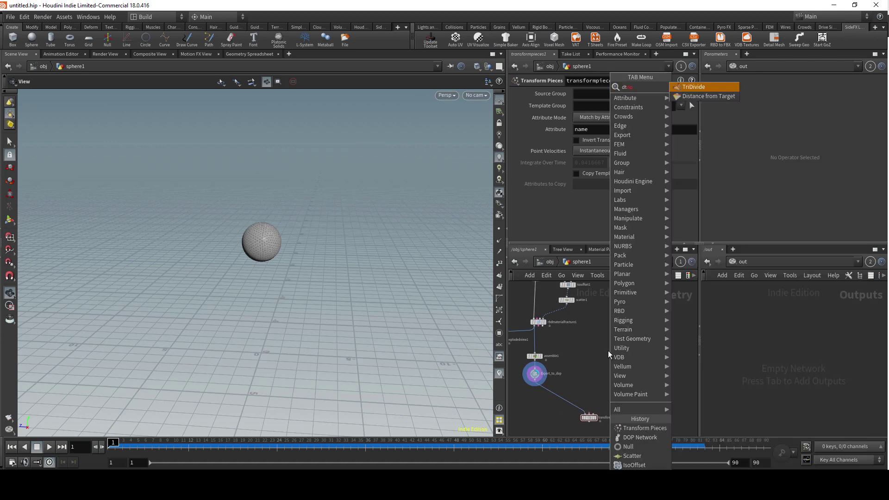
key(BackSpace)
text(opi)
key(Return)
click(614, 358)
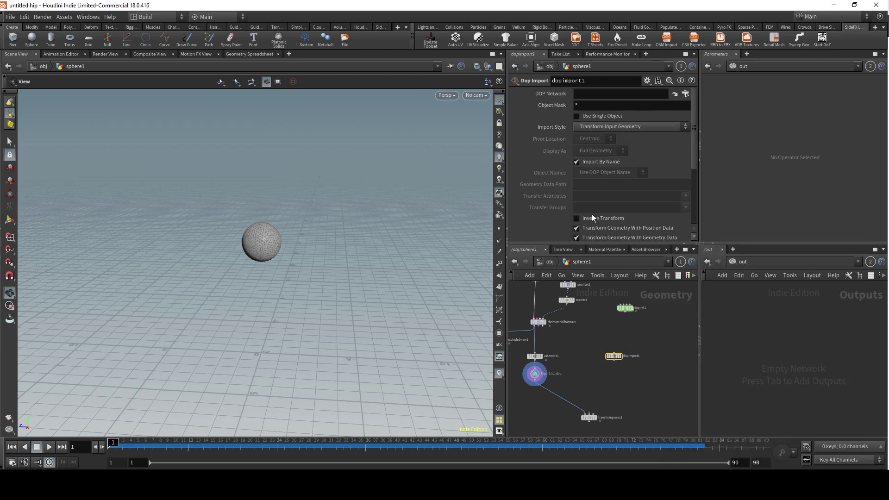
Set the Dop Import's DOP Network to /obj/sphere1/dopnet1 and its Object Mask to rbdpackedobject1.
click(676, 94)
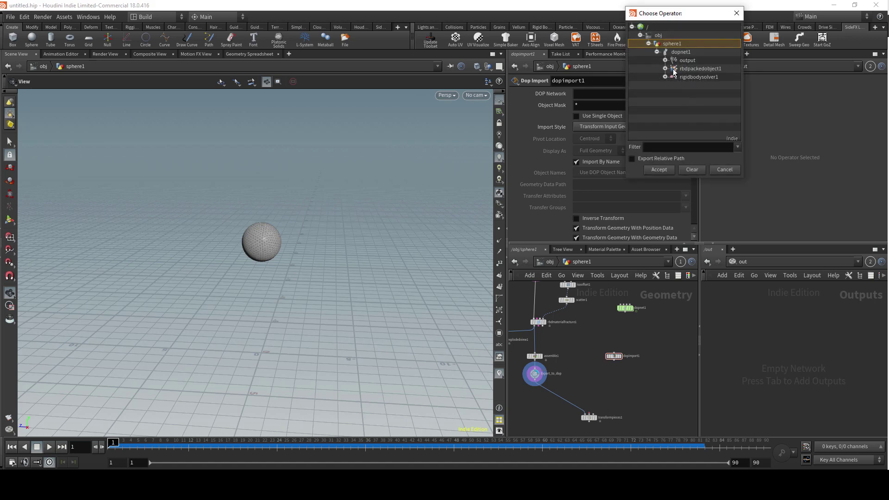
click(680, 52)
click(659, 169)
double_click(625, 308)
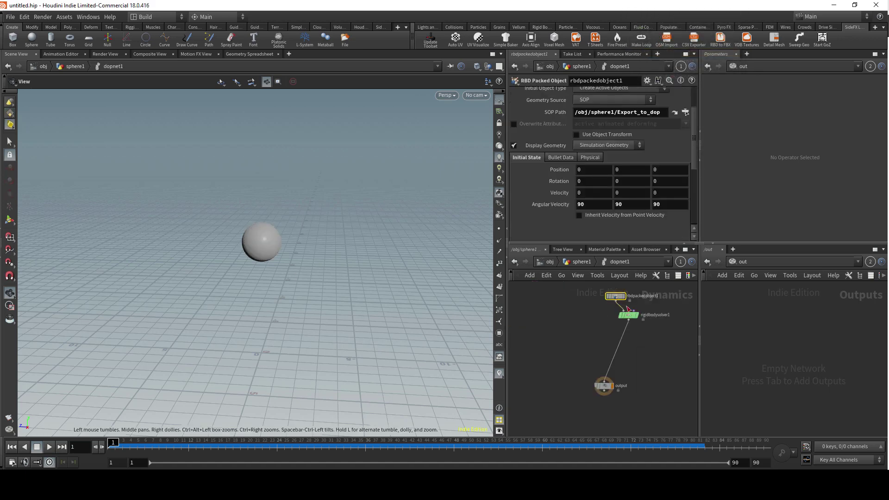
drag(680, 297, 613, 300)
key(ctrl+c)
click(593, 329)
key(u)
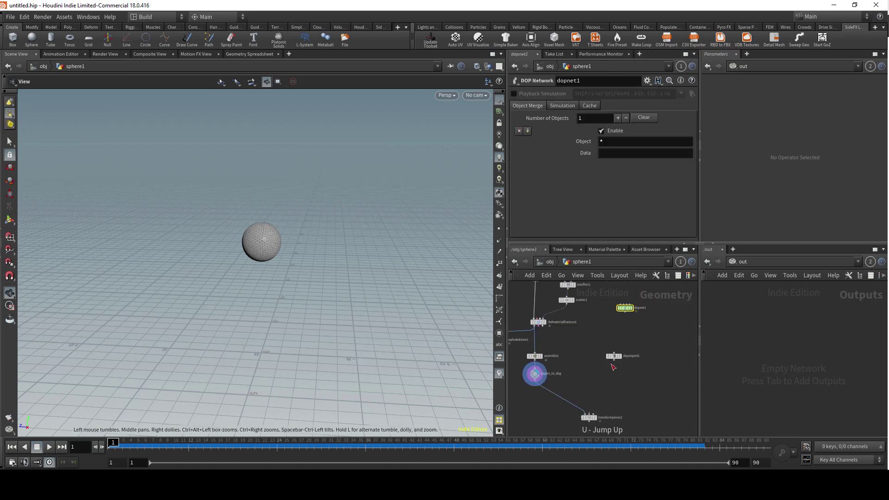
click(614, 357)
key(ctrl+v)
key(Return)
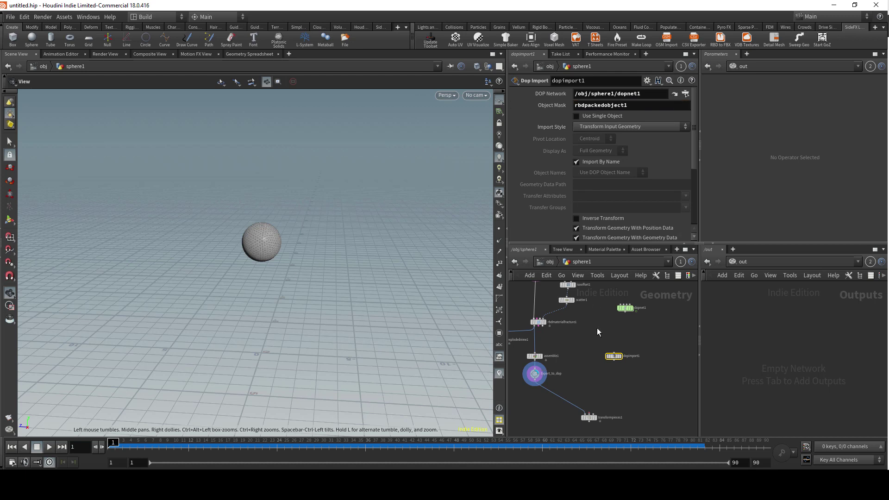
Set the Import Style to Create Points to Represent Objects, then feed the Dop Import into the displayed Transform Pieces node.
click(585, 128)
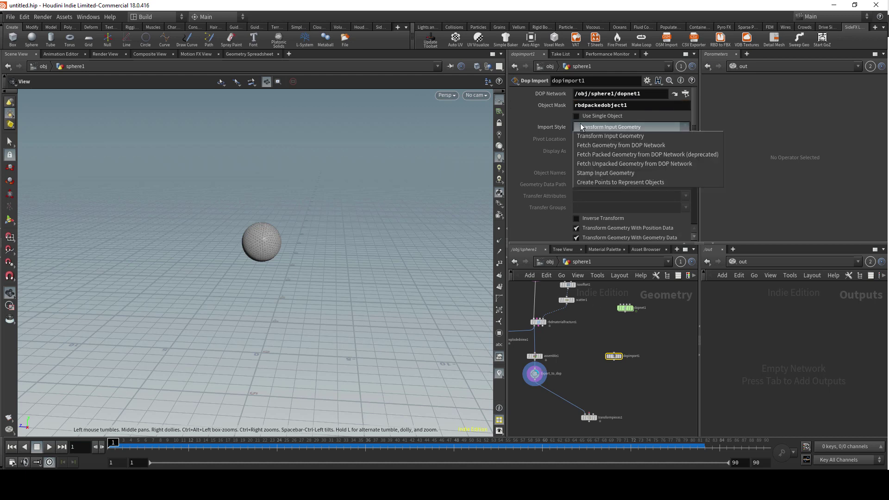
click(591, 183)
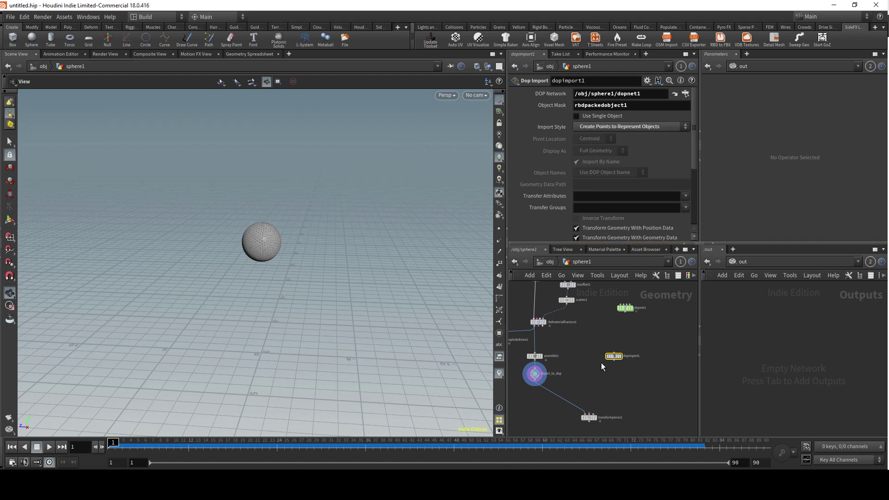
scroll(638, 291, up, 3)
drag(636, 288, 581, 402)
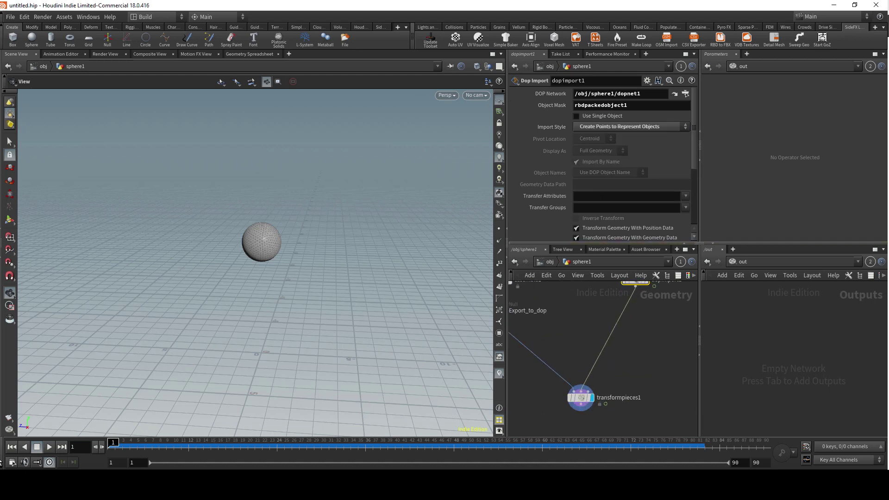
Play the simulation through Transform Pieces to check the pieces' motion, stop it and select the Transform Pieces node.
click(49, 447)
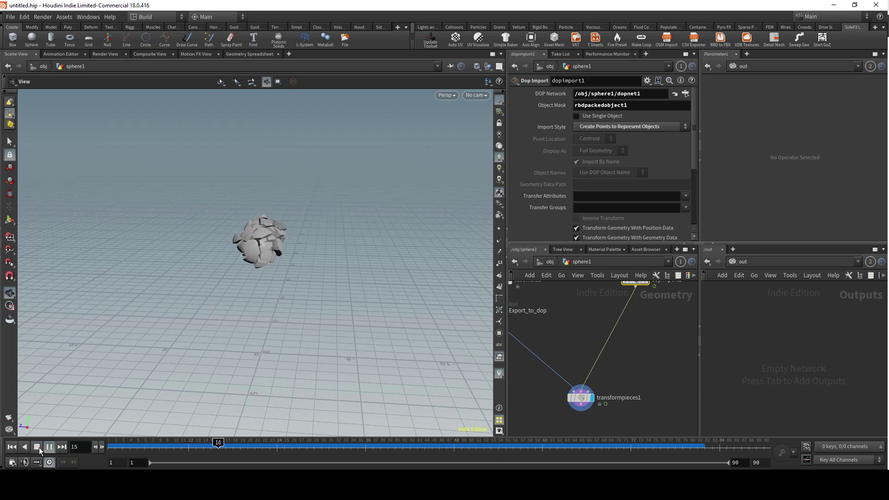
click(37, 447)
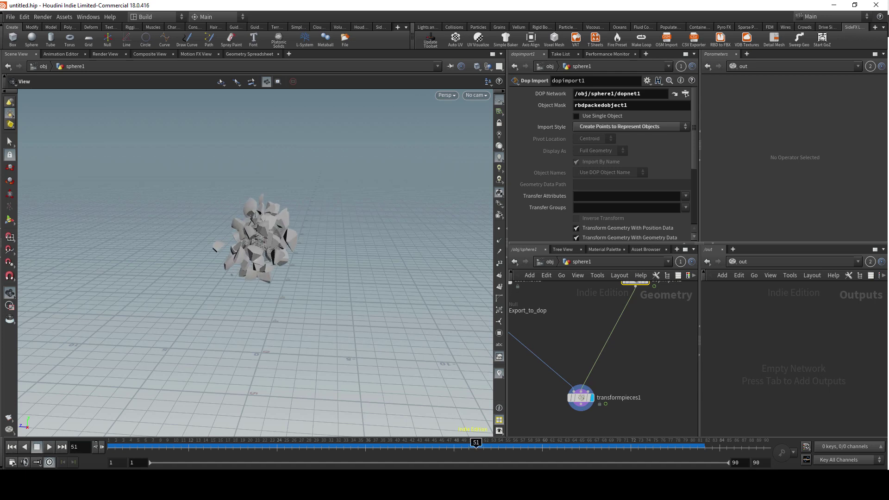
click(581, 397)
middle_drag(577, 346, 611, 332)
scroll(612, 332, down, 3)
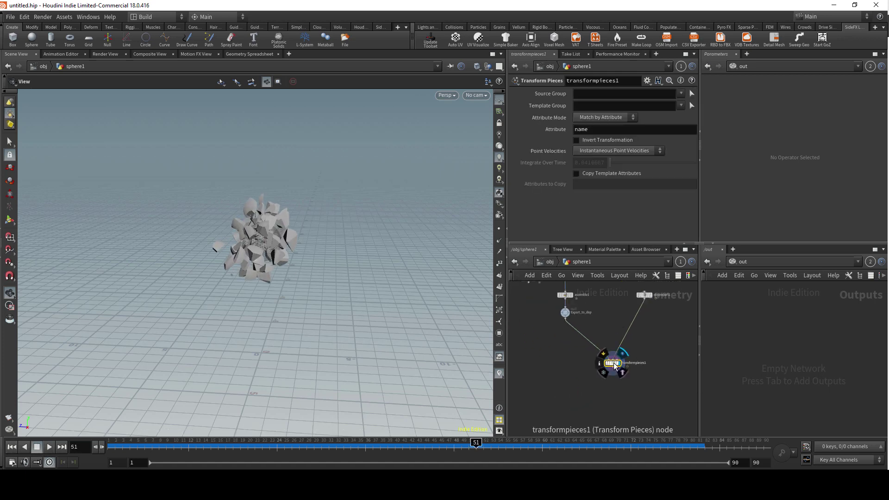
drag(612, 365, 601, 369)
middle_drag(548, 349, 577, 323)
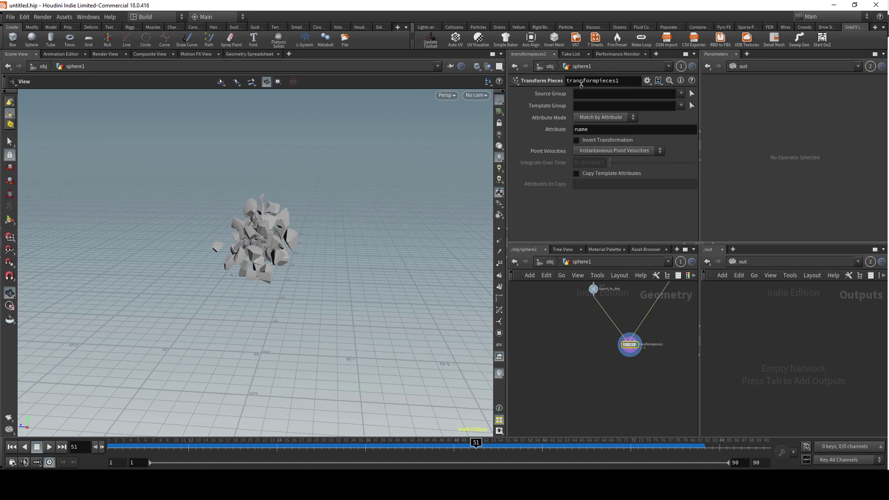
click(429, 45)
click(877, 28)
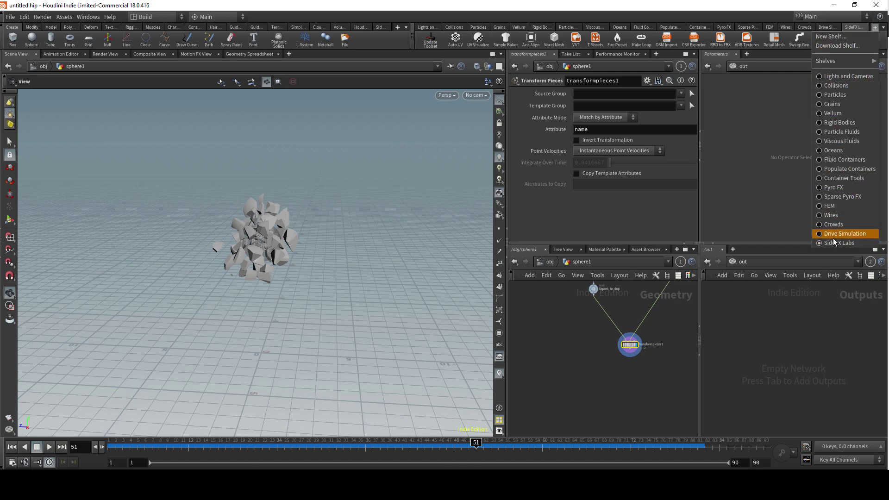
click(609, 393)
Add a Labs RBD to FBX node in the out network.
key(Tab)
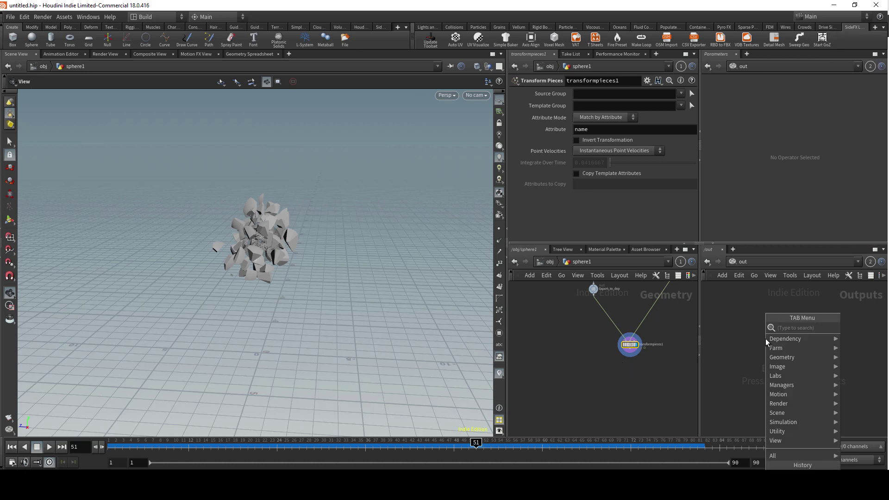
click(747, 261)
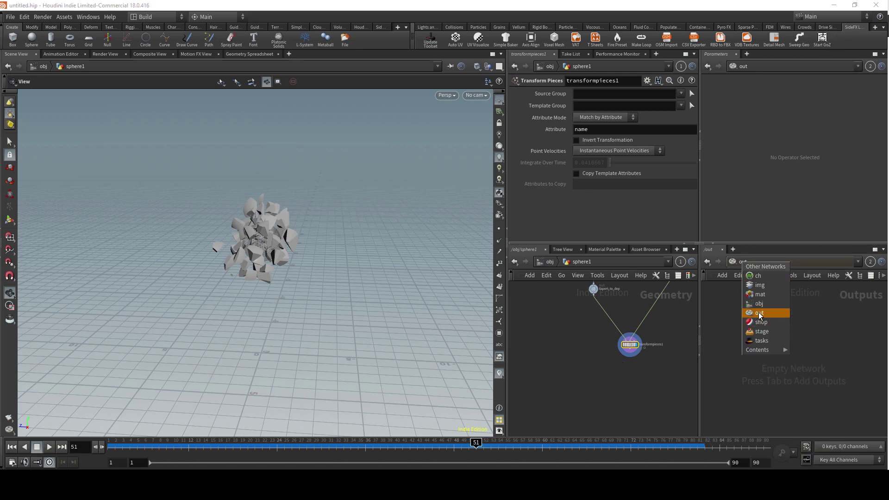
click(790, 319)
key(Tab)
text(rbd)
key(Return)
click(790, 318)
drag(790, 319, 797, 323)
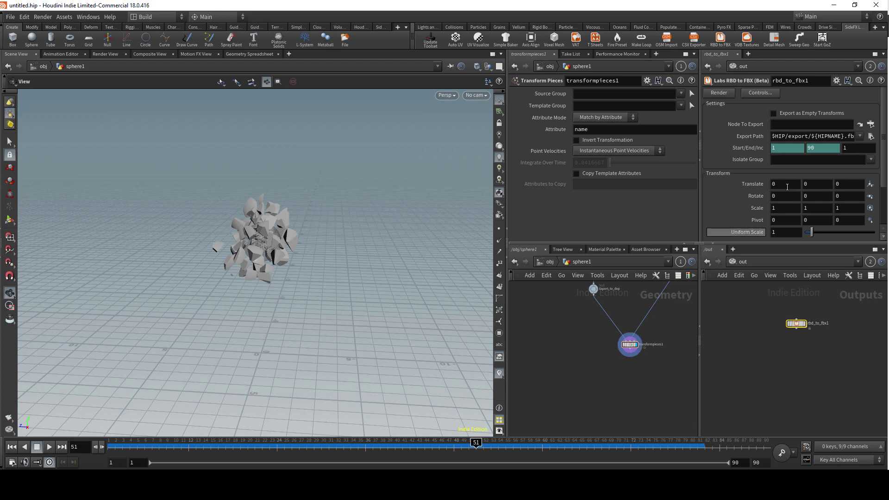
Add a displayed Null after Transform Pieces and name it export_to_unreal_engine.
click(630, 355)
key(Tab)
text(nu)
key(Return)
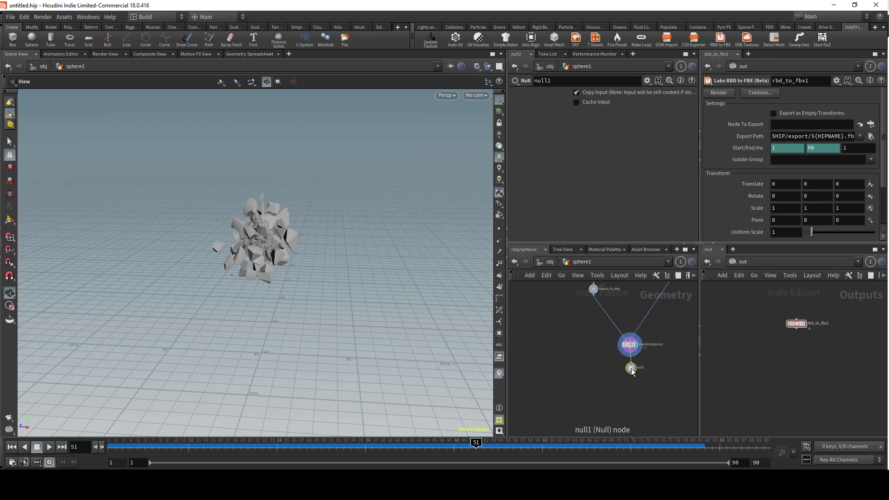
click(631, 368)
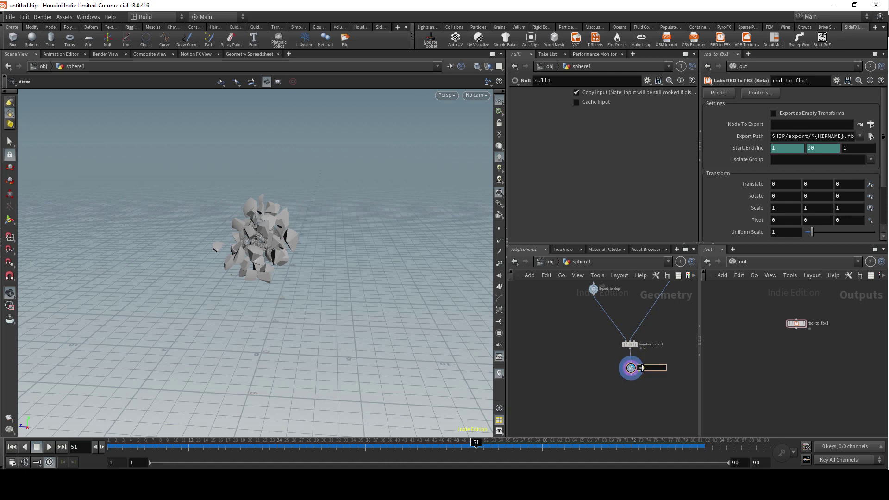
mouse_move(629, 370)
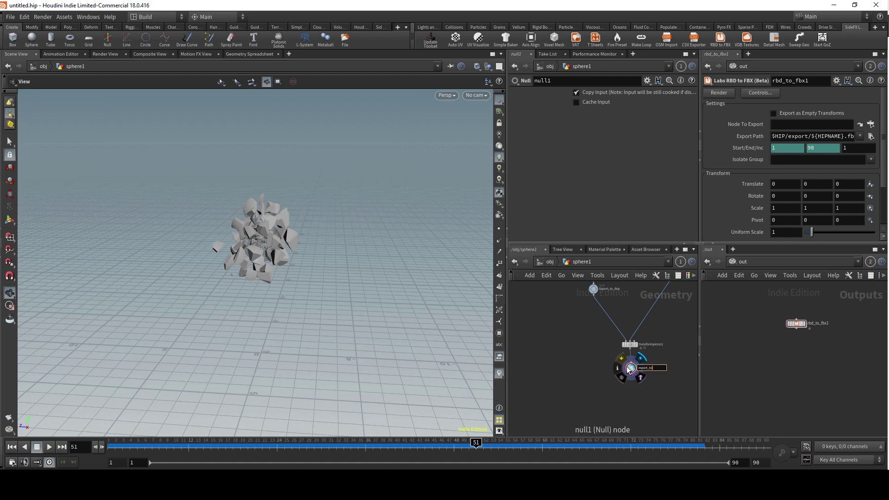
text(ngine)
key(Return)
Set the RBD to FBX node's Node To Export to the export_to_unreal_engine null.
click(870, 125)
click(819, 96)
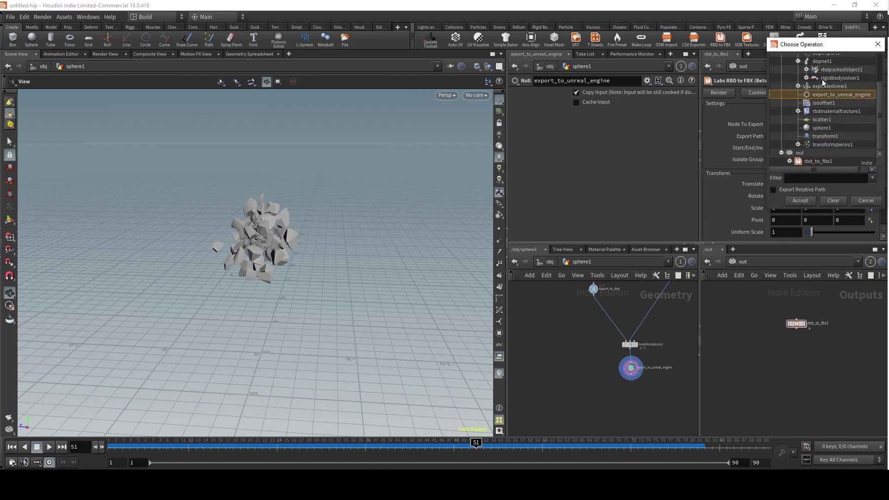
scroll(824, 119, up, 3)
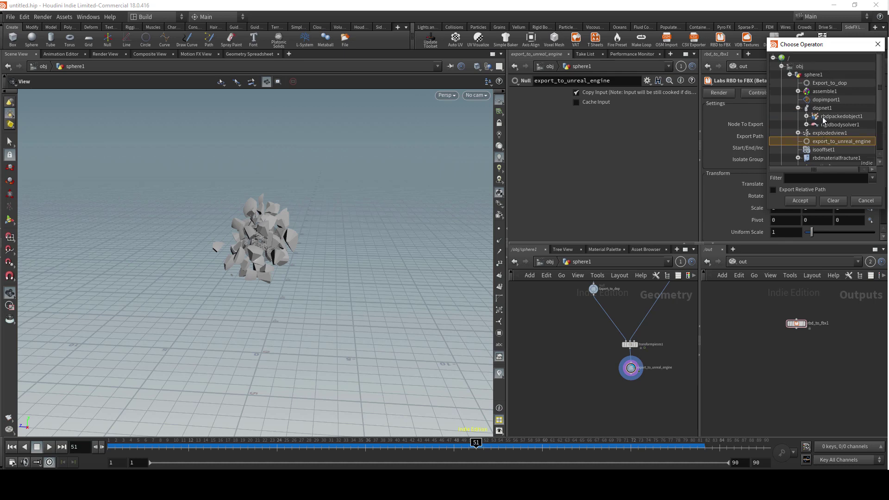
click(806, 201)
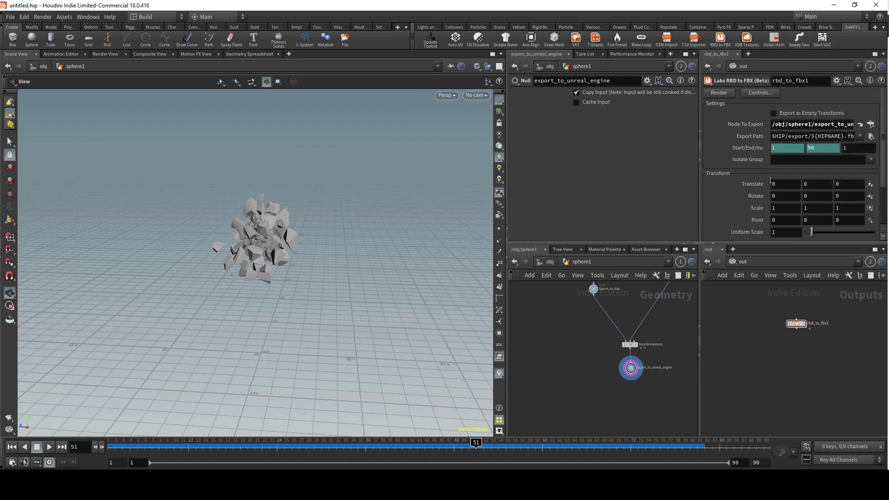
Set the Export Path to the BrokenSphere FBX file in E:/YT Filmiki/HoudiniScenes.
click(871, 136)
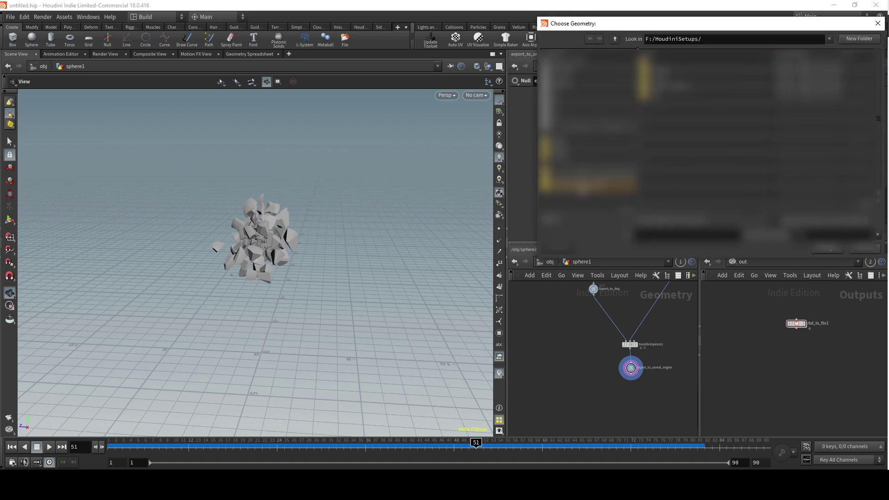
click(598, 176)
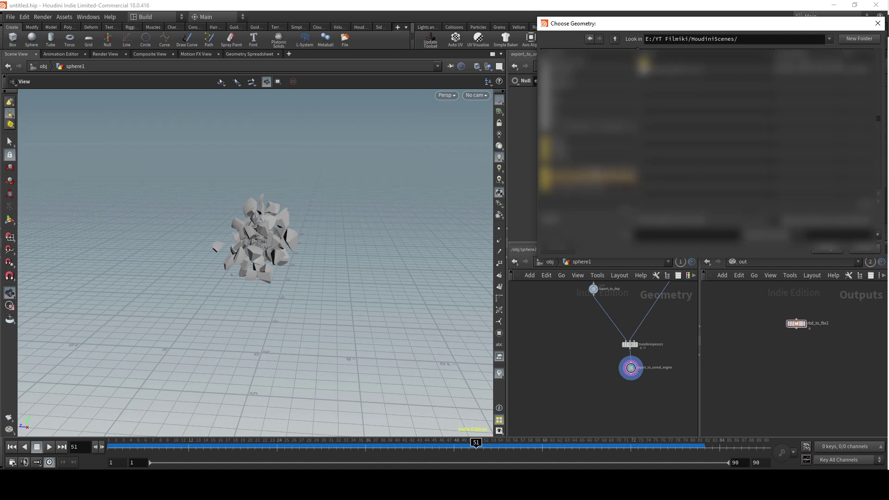
click(659, 66)
click(657, 74)
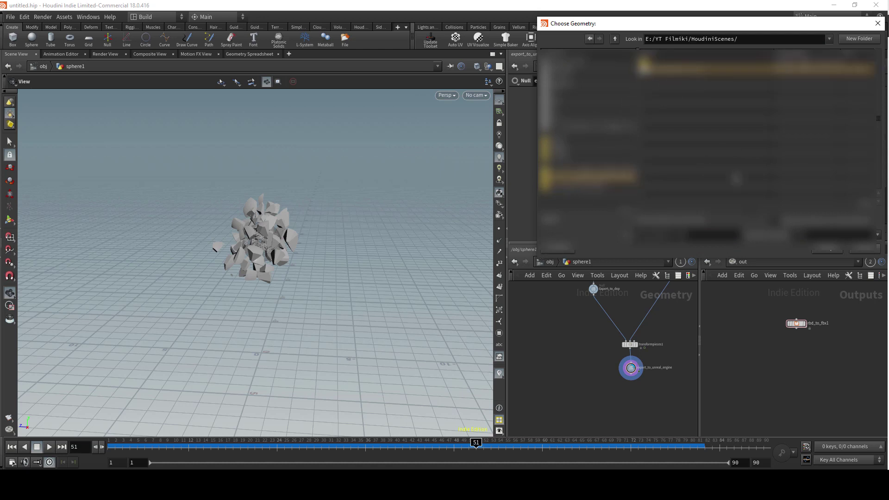
click(828, 252)
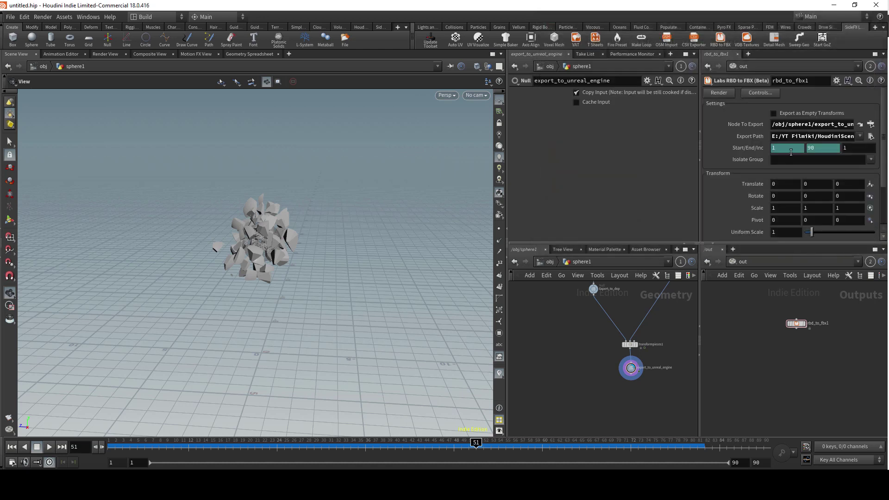
Set the RBD to FBX node's Uniform Scale to 50 and render the FBX file.
scroll(780, 169, down, 3)
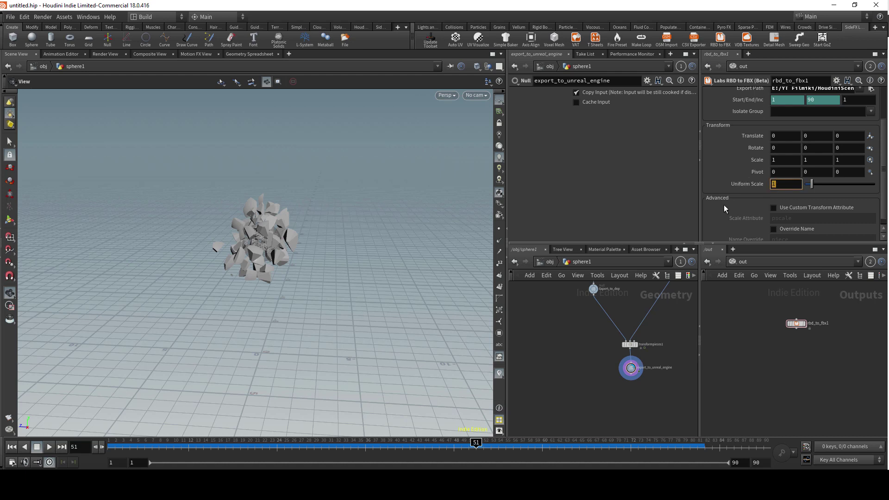
text(50)
key(Return)
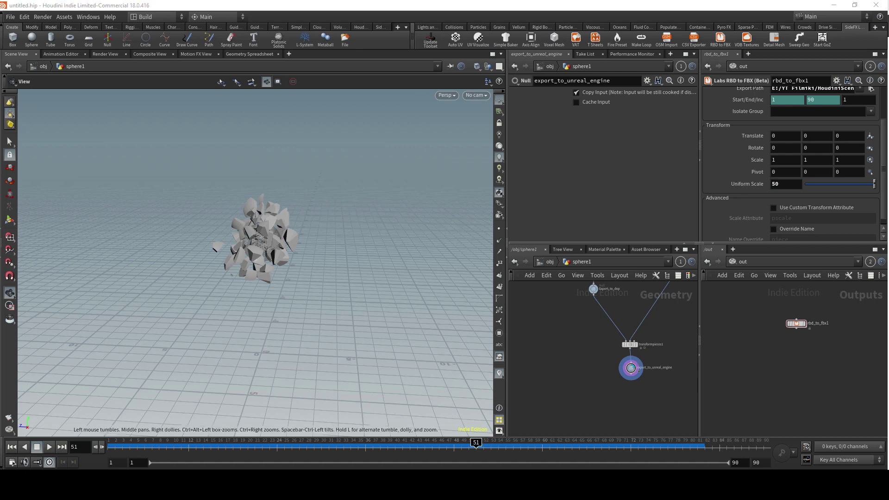
scroll(800, 347, up, 5)
scroll(791, 312, down, 5)
scroll(745, 158, up, 3)
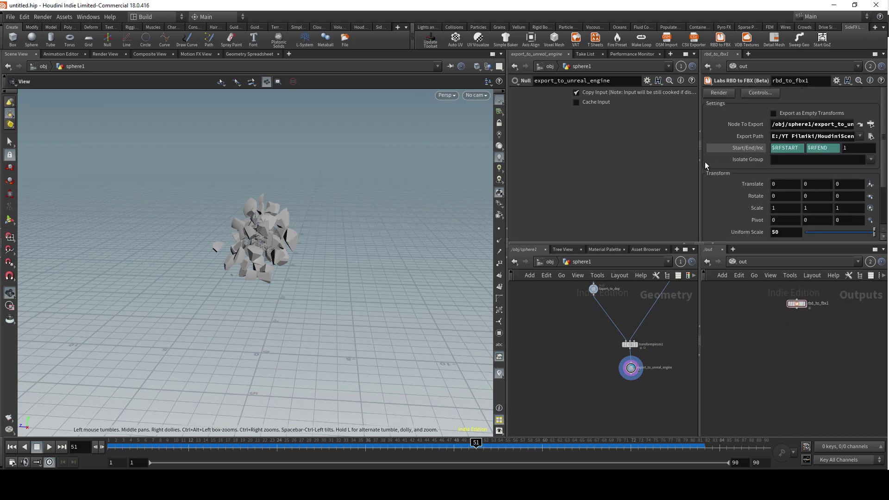
click(719, 94)
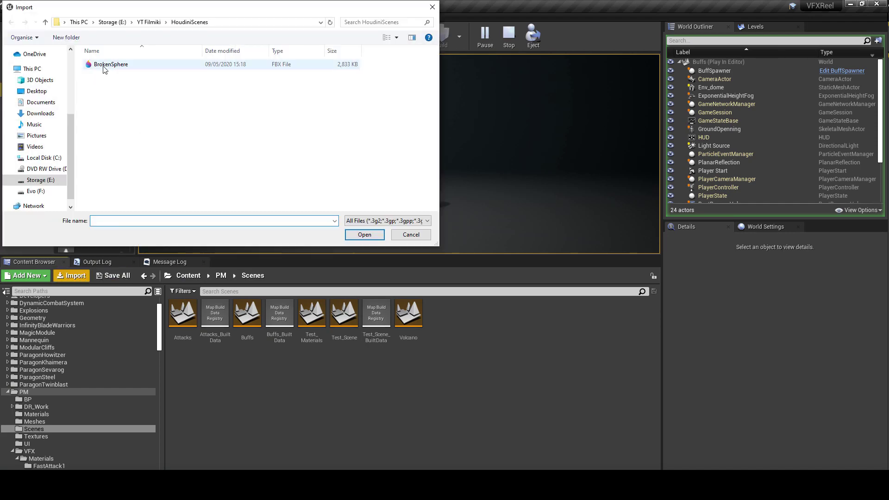
Import the BrokenSphere FBX into the Scenes folder as a skeletal mesh, using Import Normals as the Normal Import Method.
click(105, 66)
click(364, 234)
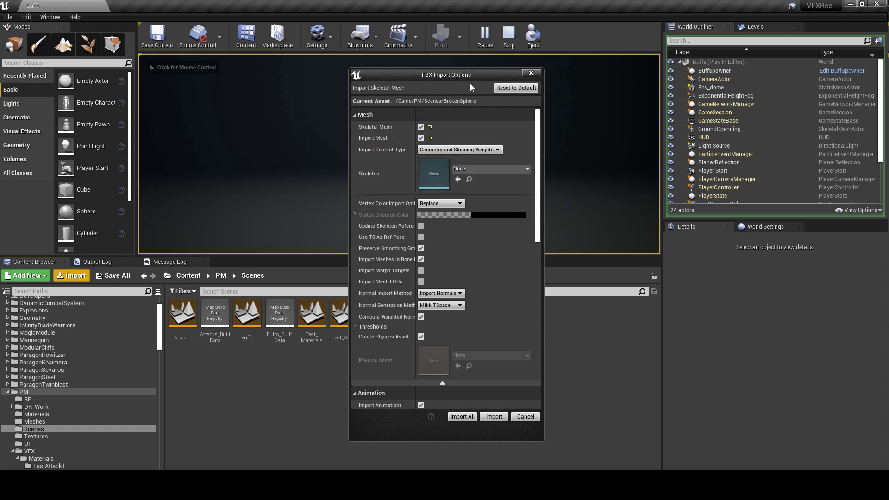
click(507, 88)
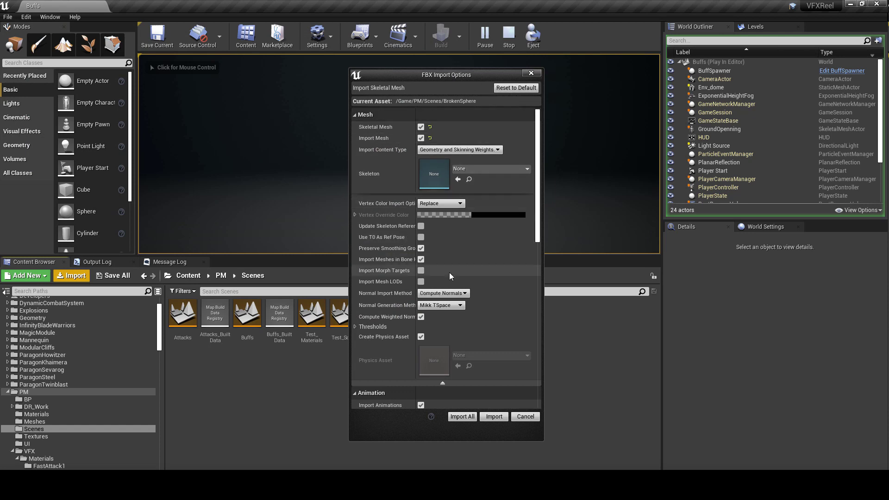
click(440, 293)
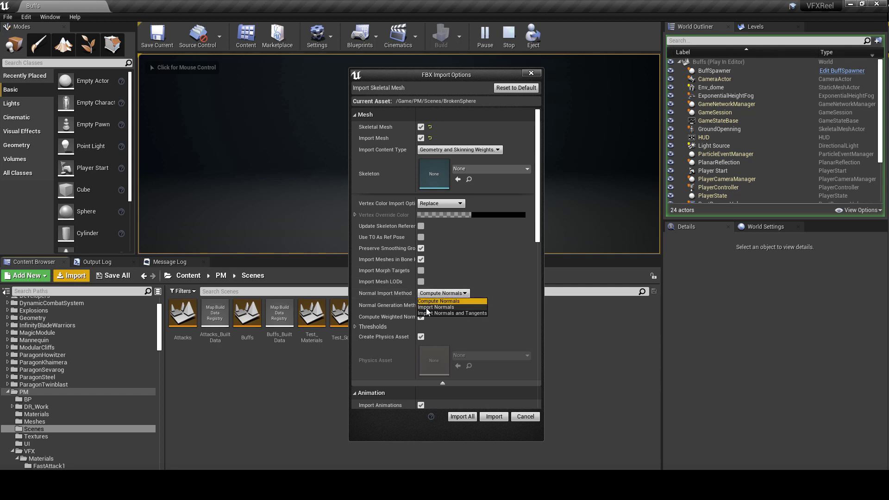
click(431, 307)
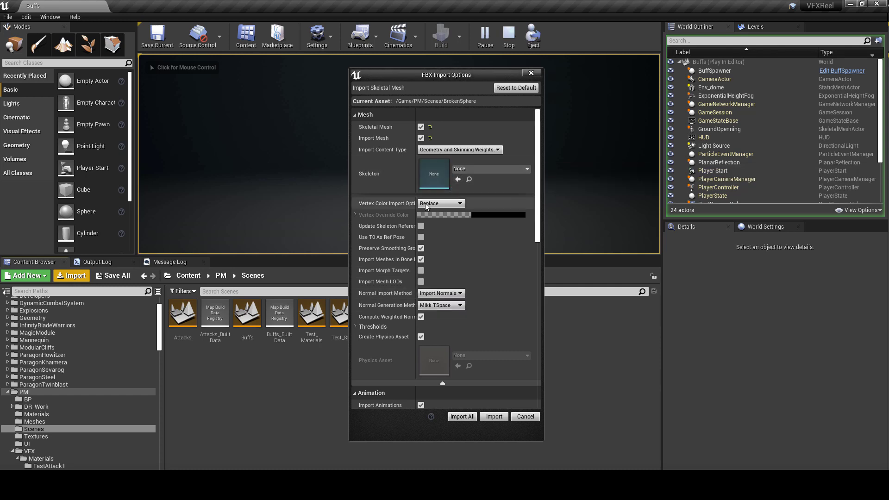
click(463, 417)
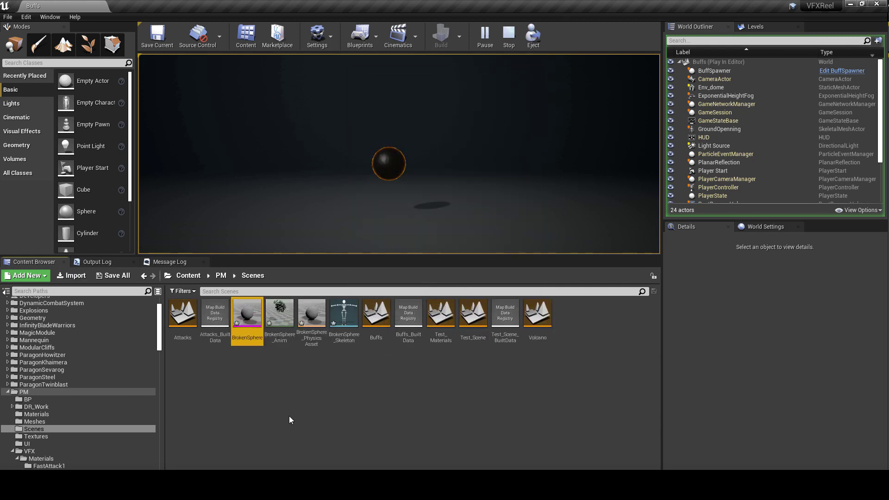
Place BrokenSphere_Anim in the running level and try to scrub its Initial Position.
drag(280, 318, 451, 232)
scroll(680, 407, down, 3)
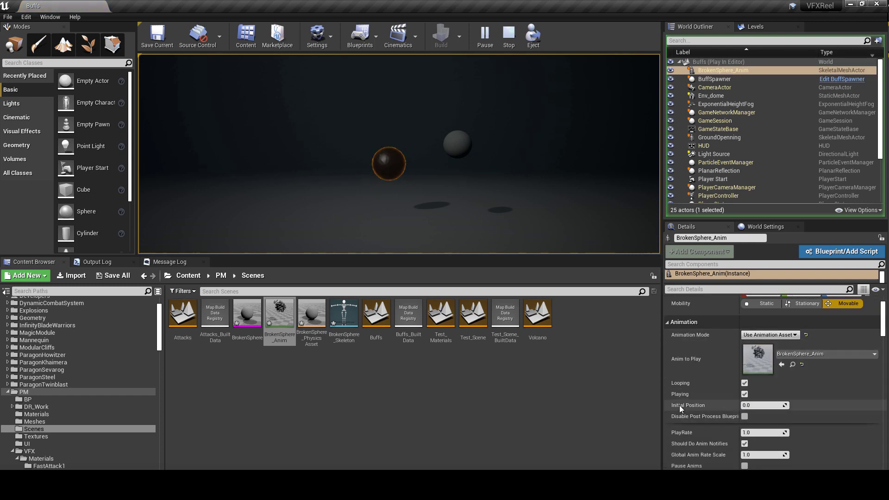
drag(762, 406, 272, 402)
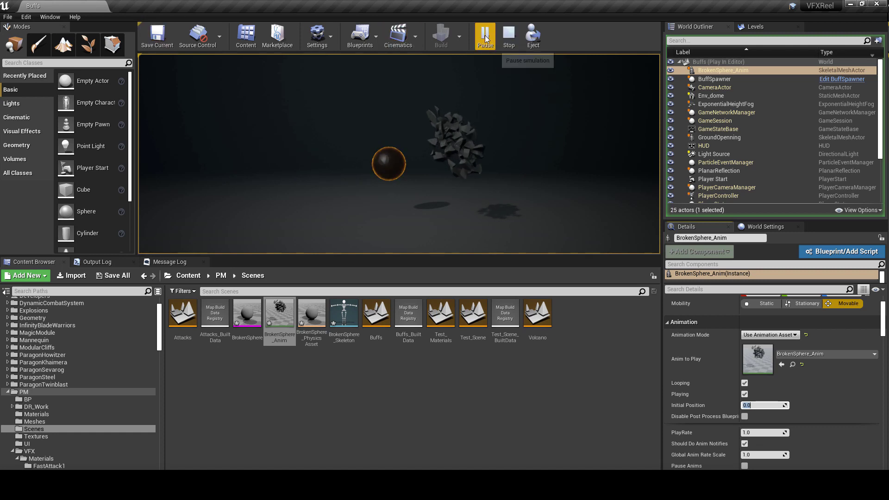
Stop the play session and place BrokenSphere_Anim in the level with an Initial Position of about 0.83.
click(509, 37)
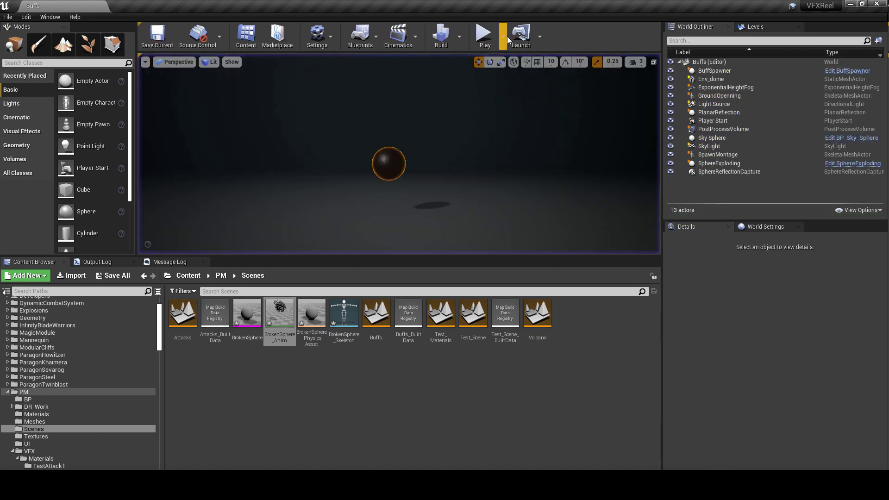
drag(280, 314, 472, 226)
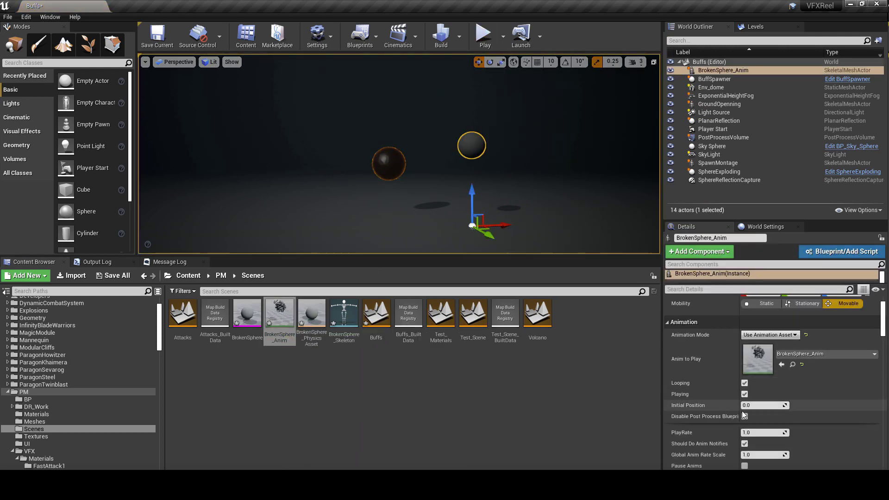
mouse_move(745, 405)
mouse_down()
mouse_move(776, 406)
mouse_move(760, 406)
mouse_up()
Inspect the material slots of the imported BrokenSphere skeletal mesh and close its editor.
click(246, 323)
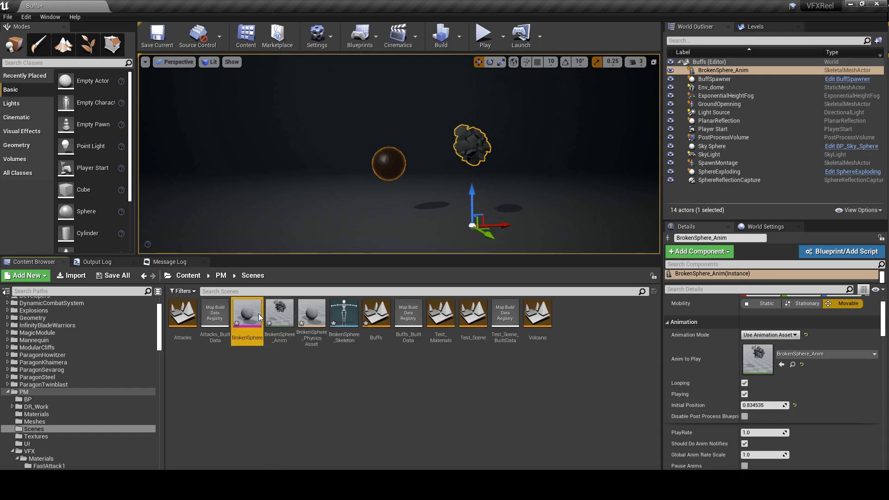
double_click(260, 318)
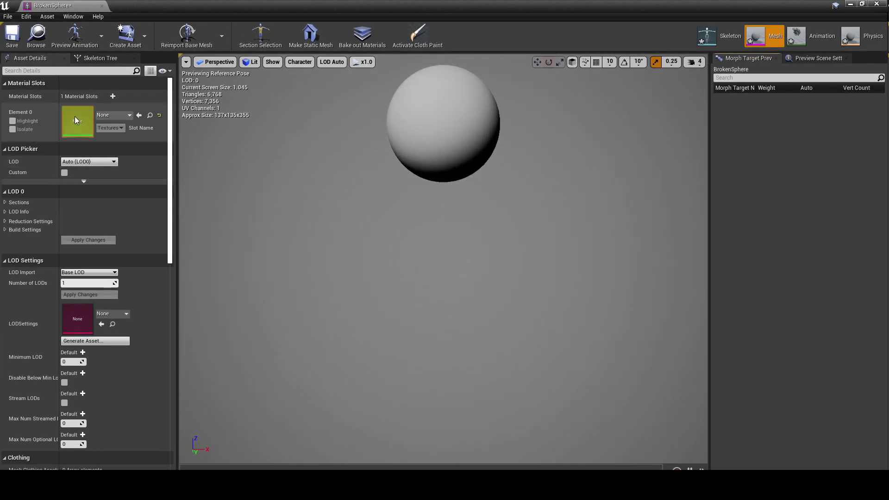
click(102, 5)
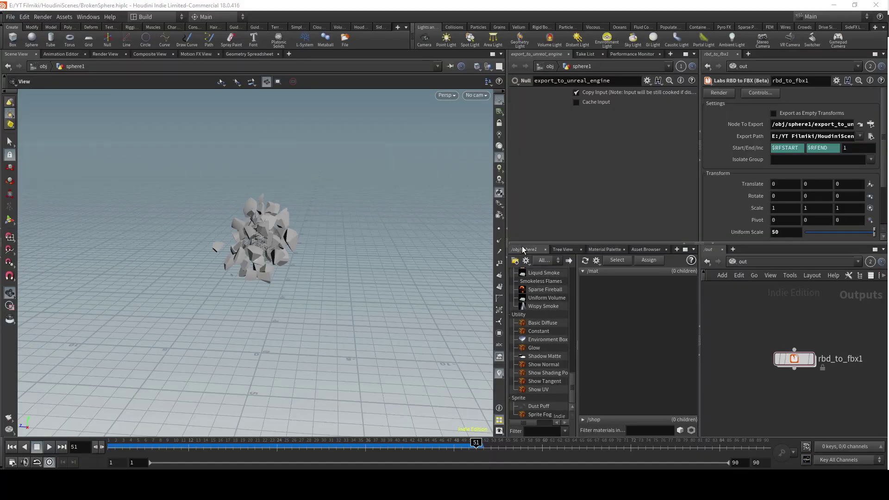
Switch to Houdini and add the Red Velvet and Blue Cloth materials to /mat.
click(522, 249)
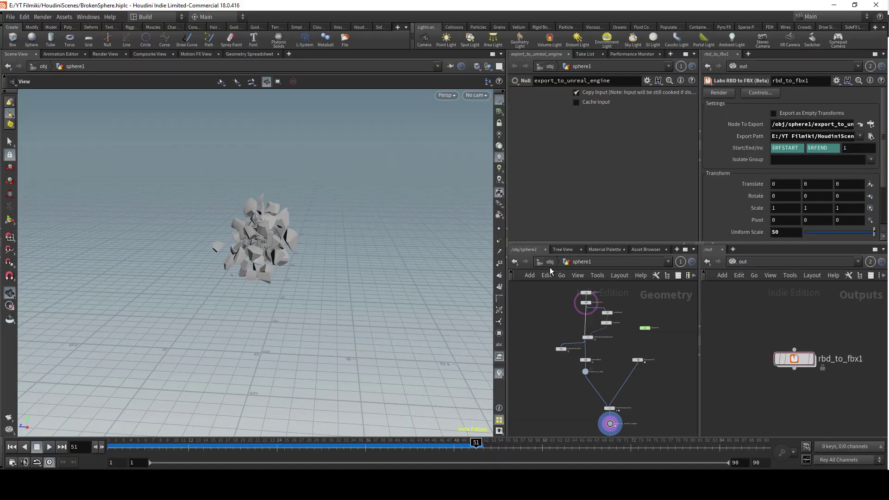
click(604, 250)
click(524, 249)
click(601, 249)
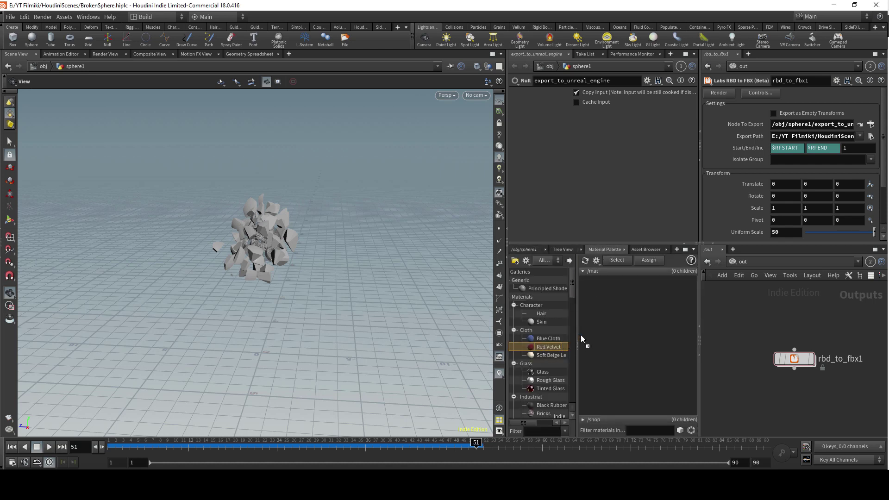
drag(589, 333, 600, 305)
drag(541, 341, 600, 342)
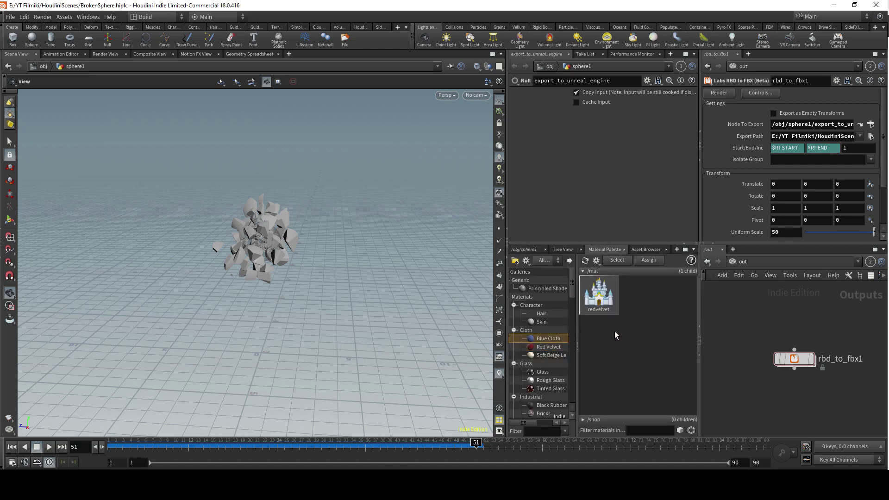
drag(546, 342, 626, 320)
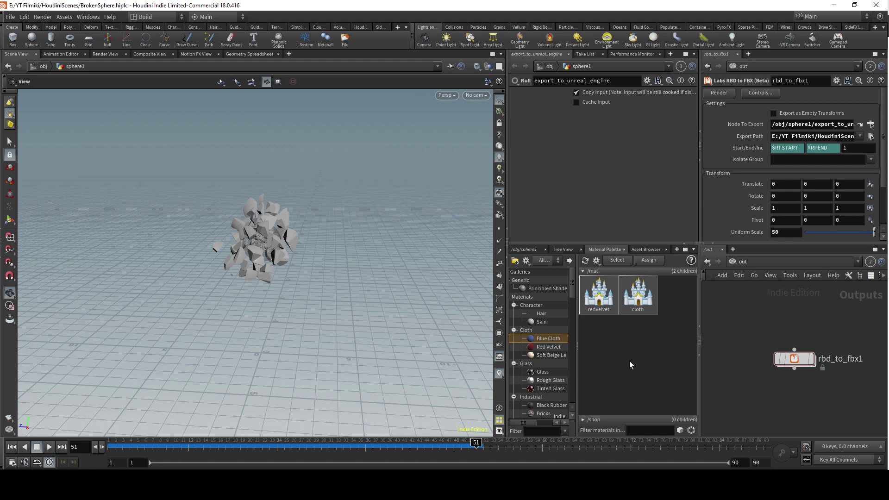
Add an Unpack node after the Export_to_dop null in sphere1 and set its Transfer Attributes to *.
click(522, 250)
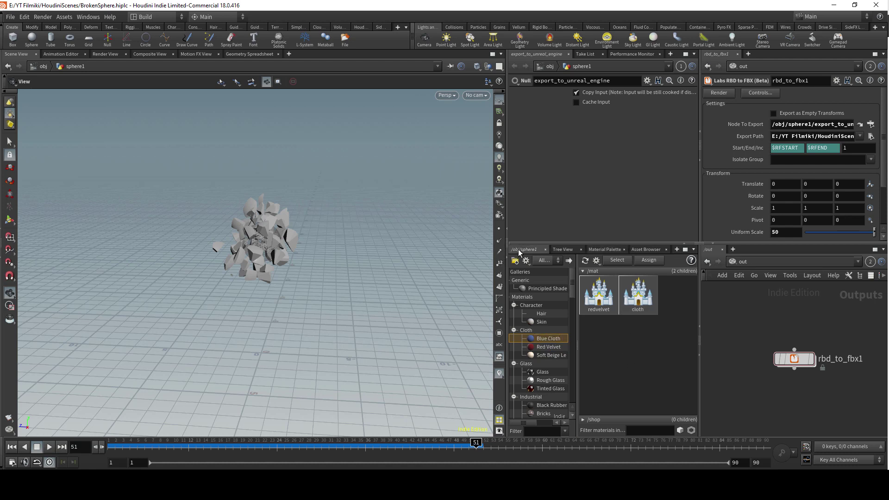
scroll(582, 351, up, 3)
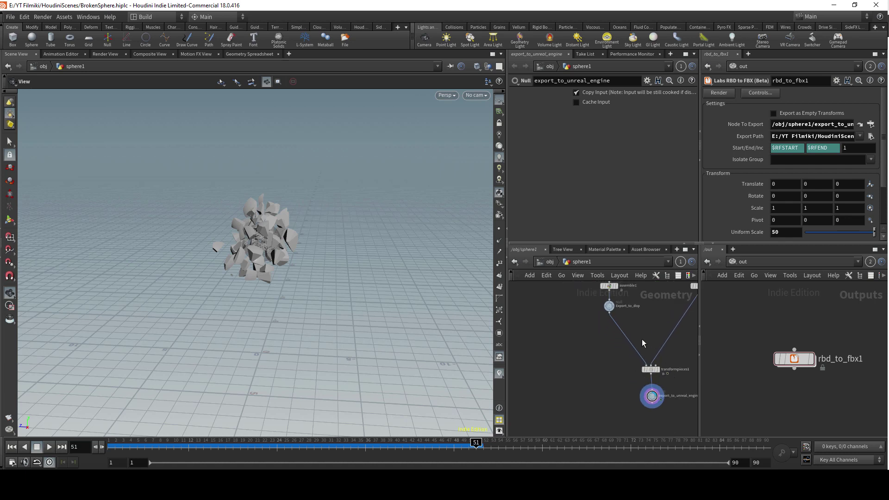
middle_drag(593, 337, 563, 321)
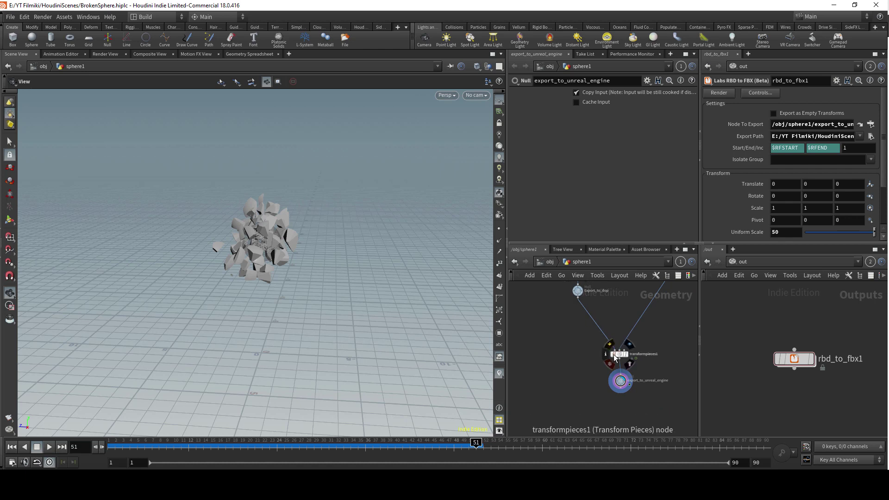
click(580, 299)
key(Tab)
text(un)
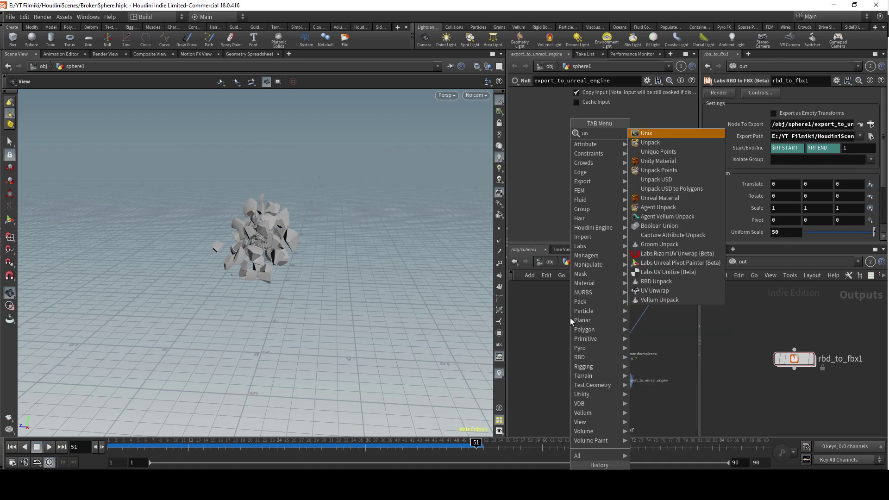
key(Down)
key(Return)
click(571, 317)
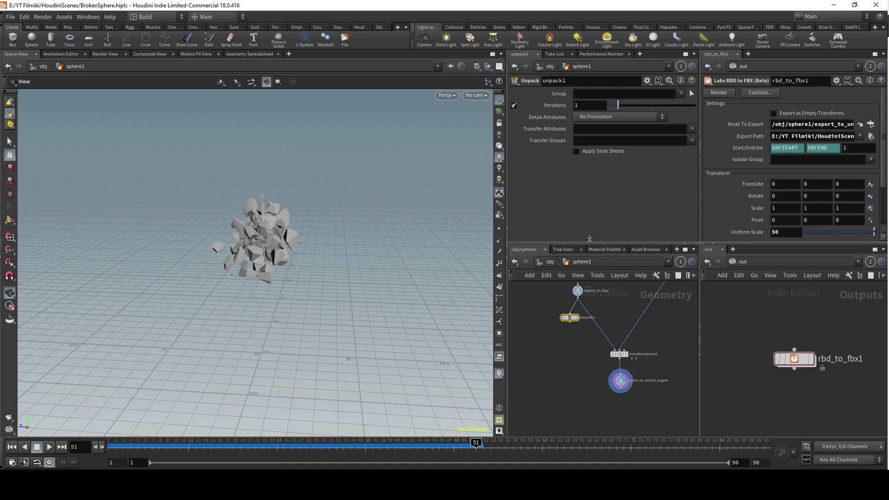
click(625, 132)
text(*)
Add a Labs Soften Normals node after the Unpack node and display it.
click(570, 322)
click(575, 353)
text(soft)
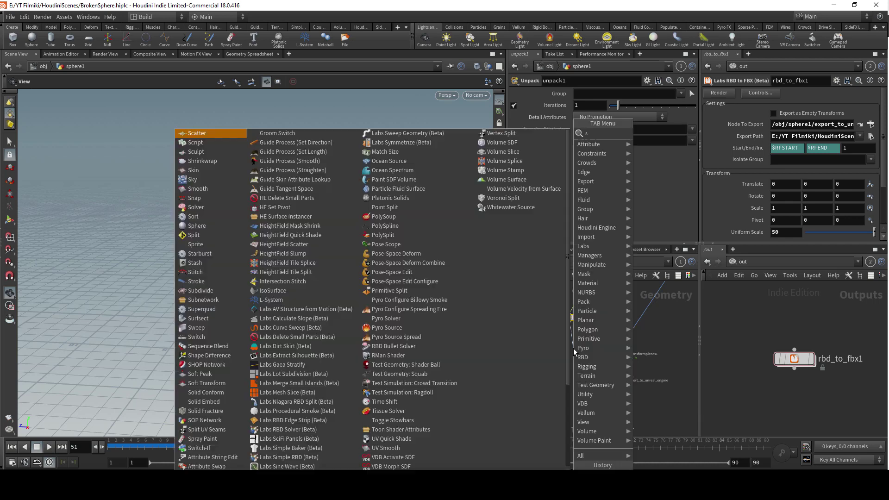
key(Down)
key(Down)
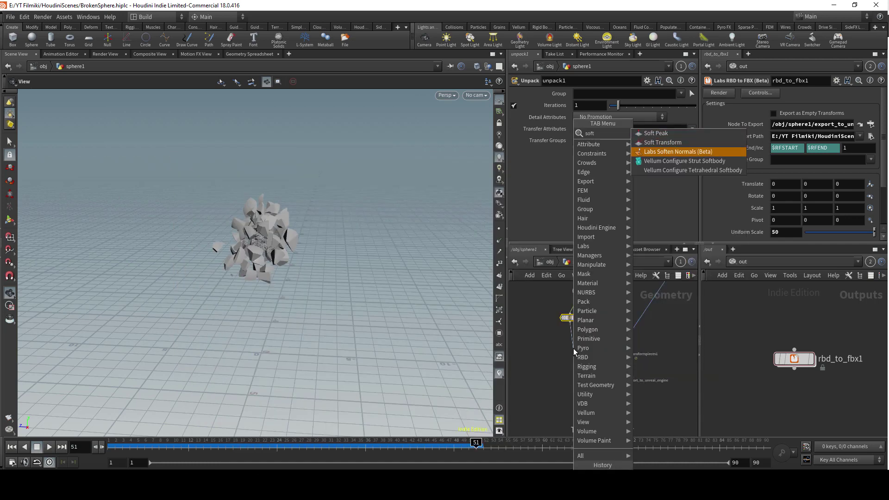
key(Return)
click(579, 338)
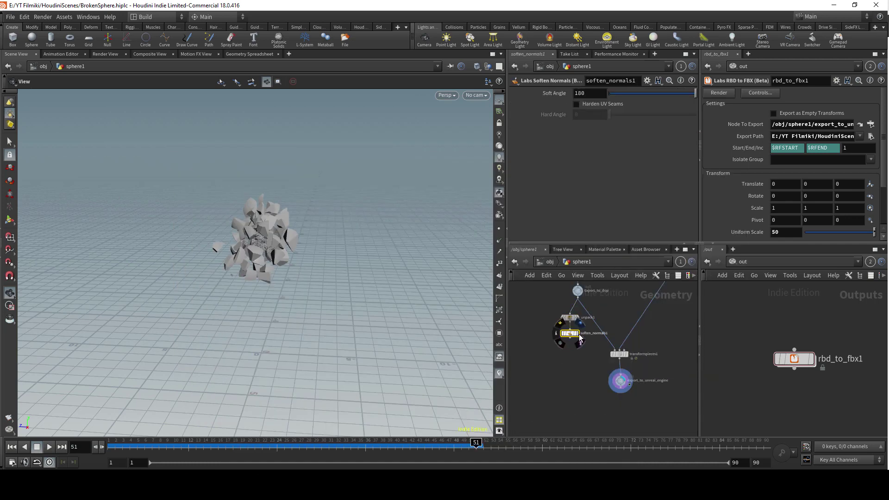
Try to switch the viewport shading to Smooth Shaded.
scroll(574, 336, up, 3)
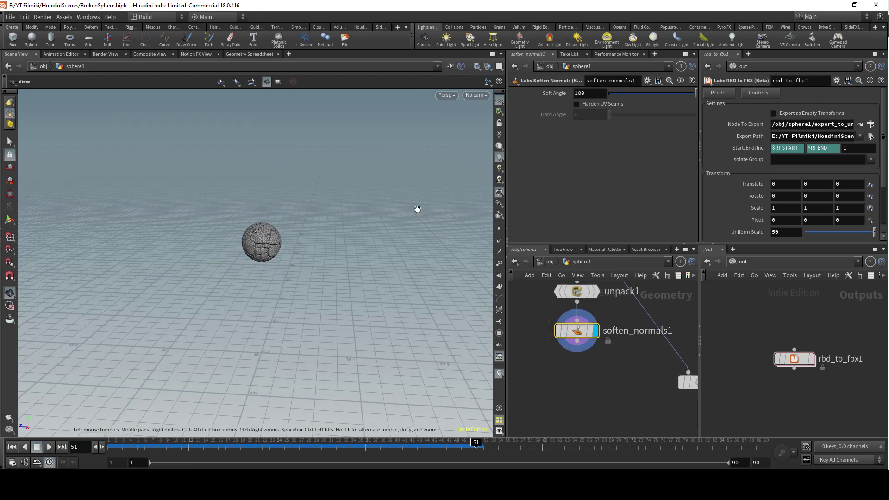
click(477, 67)
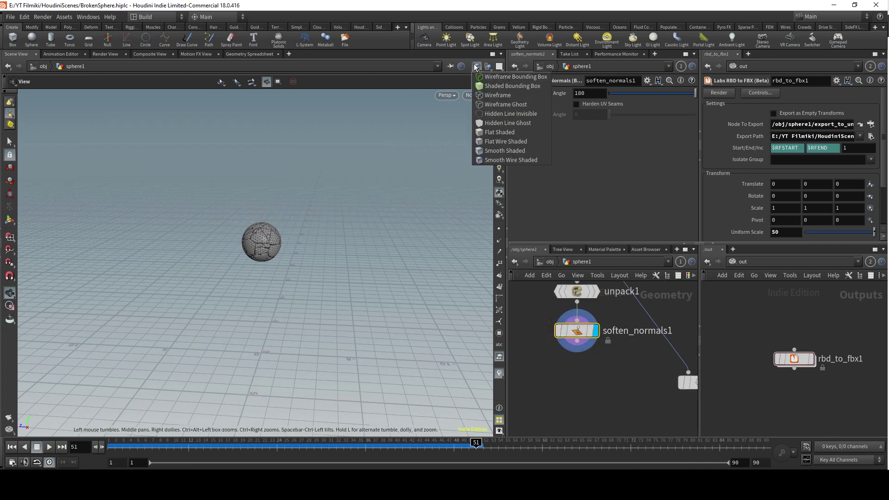
click(486, 150)
scroll(294, 254, up, 5)
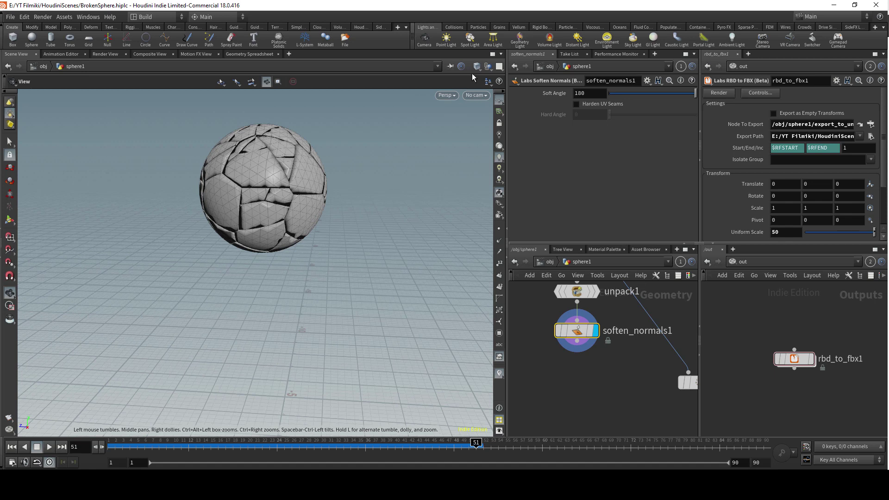
click(477, 67)
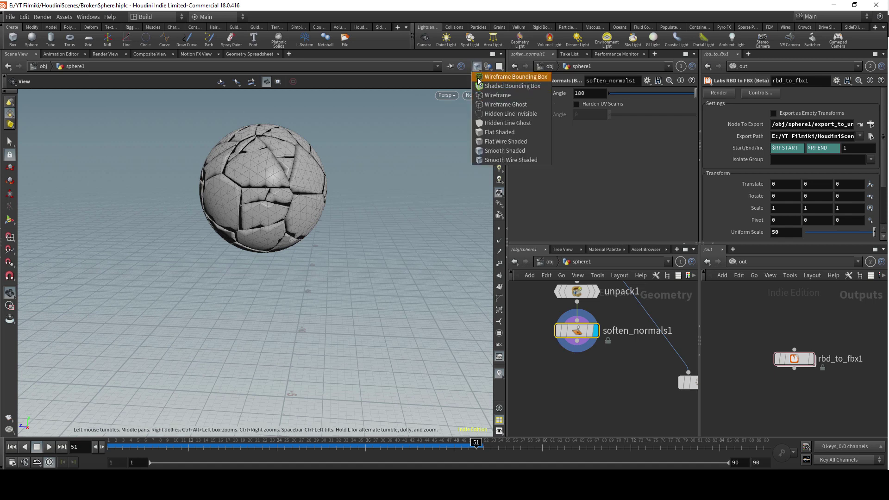
click(502, 148)
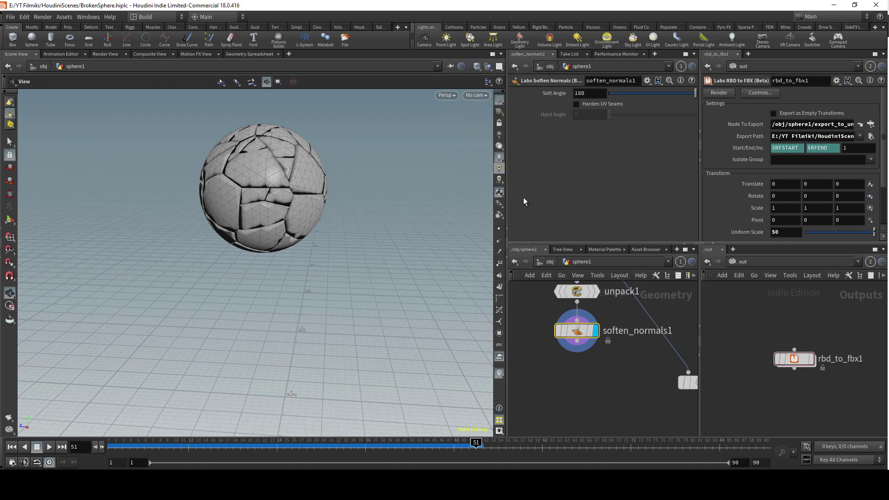
Set the Soften Normals node's Soft Angle to 45.
double_click(588, 93)
text(45)
key(Return)
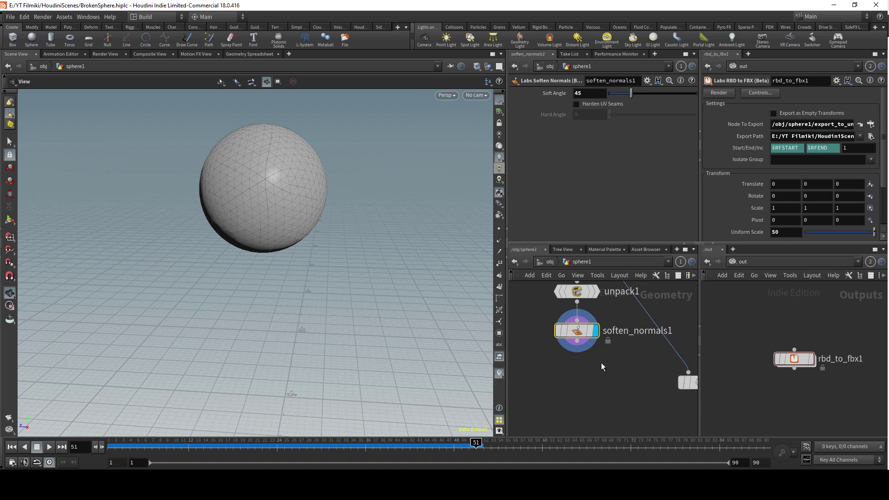
Add two Material nodes in sequence after the Soften Normals node.
scroll(593, 387, down, 2)
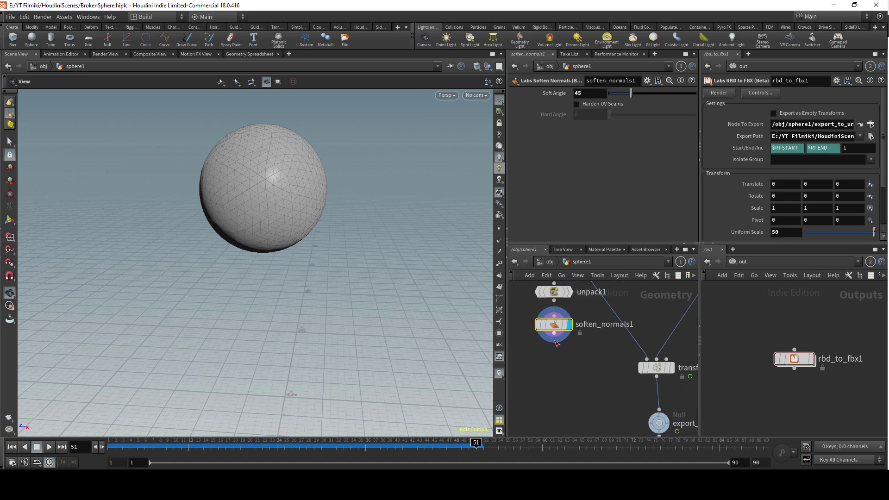
drag(554, 334, 559, 363)
key(Tab)
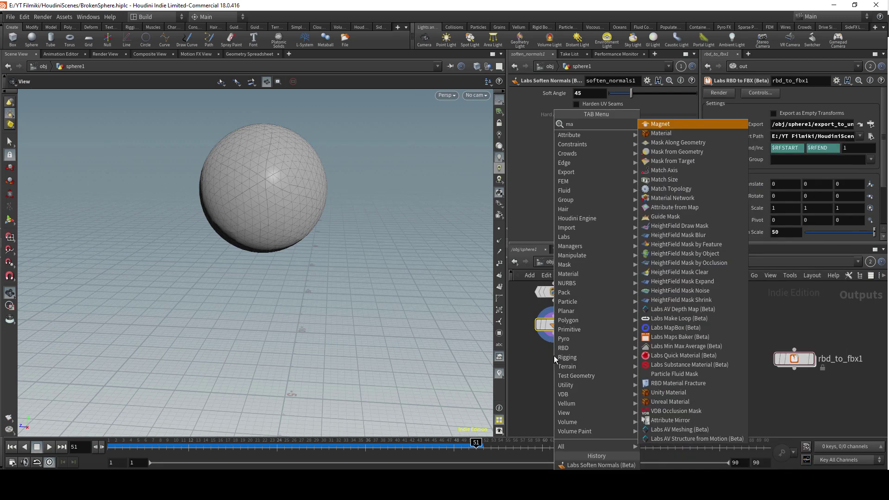
text(mate)
key(Return)
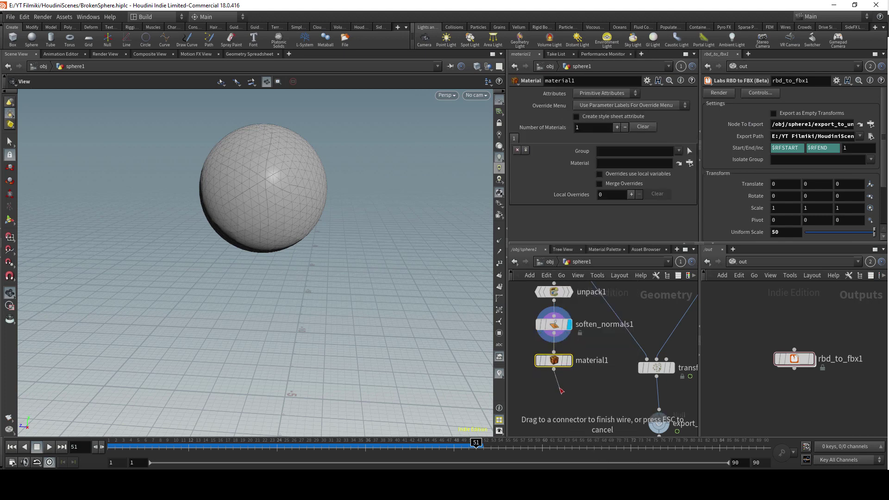
click(554, 370)
key(Tab)
text(mate)
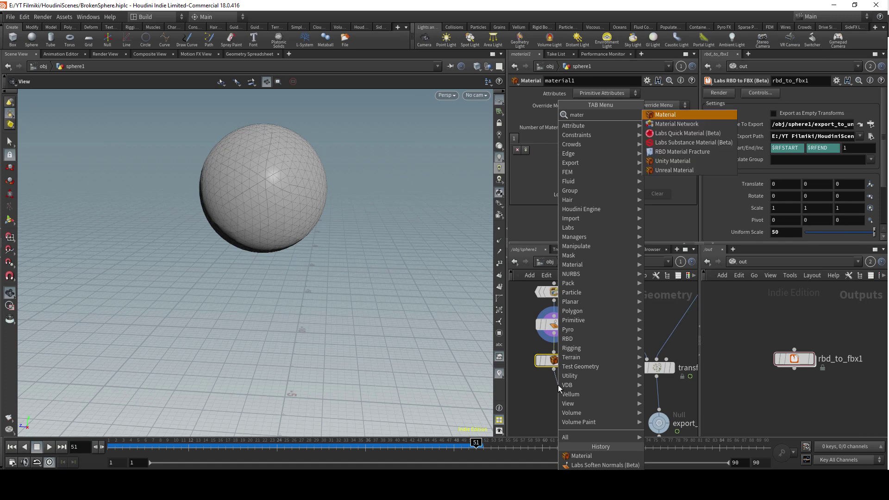
key(Return)
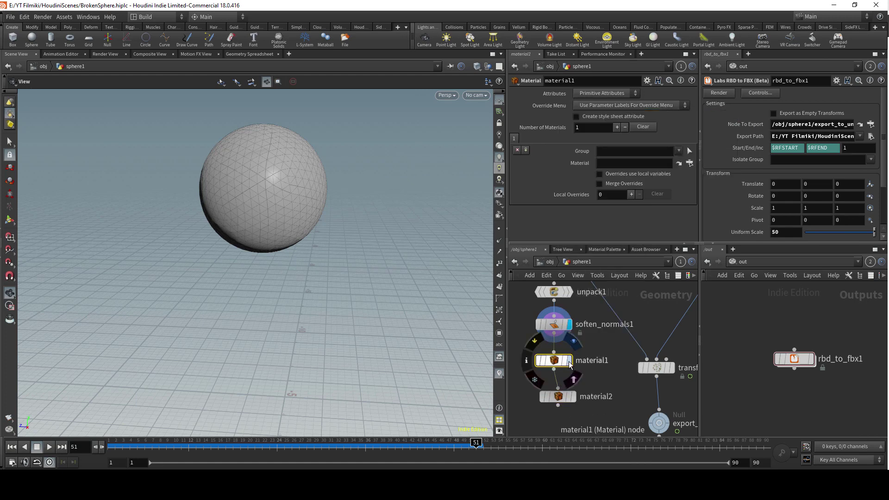
Display the first Material node and assign /mat/cloth to the inside group.
click(570, 364)
click(690, 164)
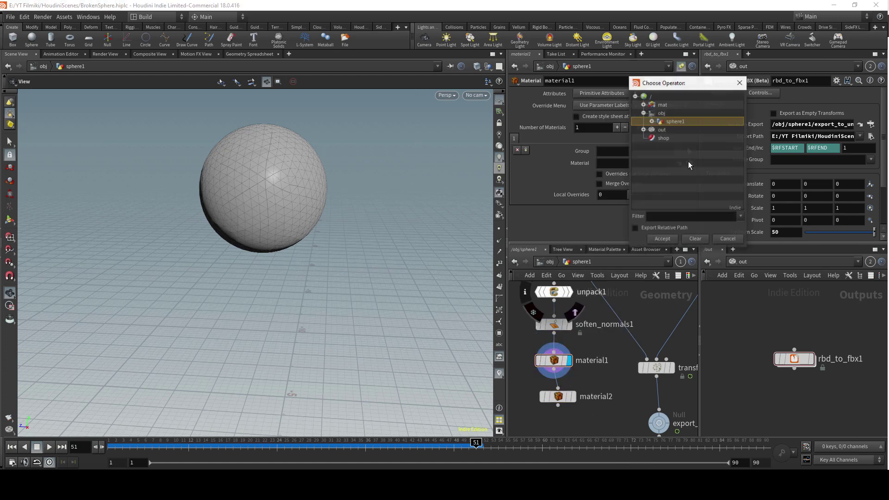
click(644, 105)
click(667, 114)
click(669, 239)
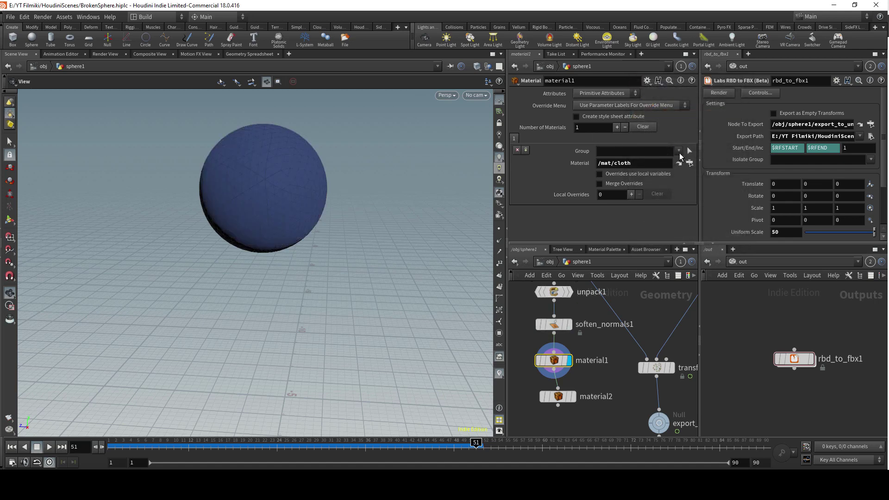
click(679, 151)
click(686, 199)
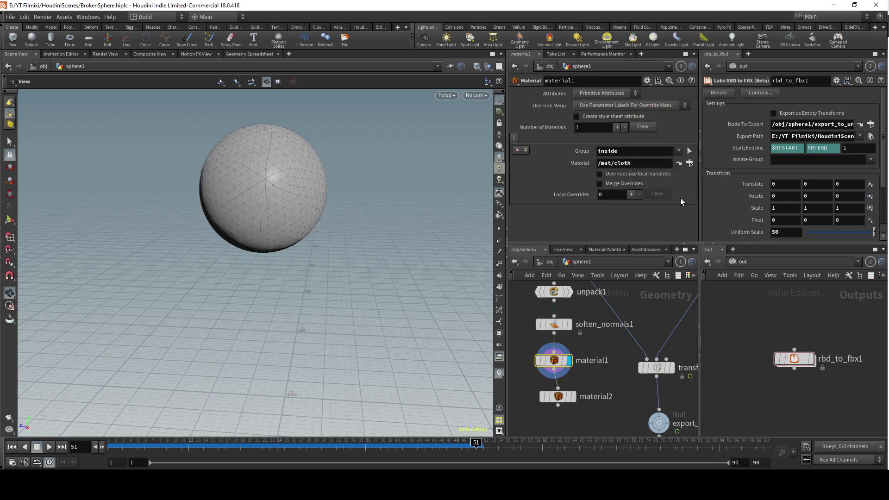
Assign /mat/redvelvet to the outside group on the second Material node.
click(563, 397)
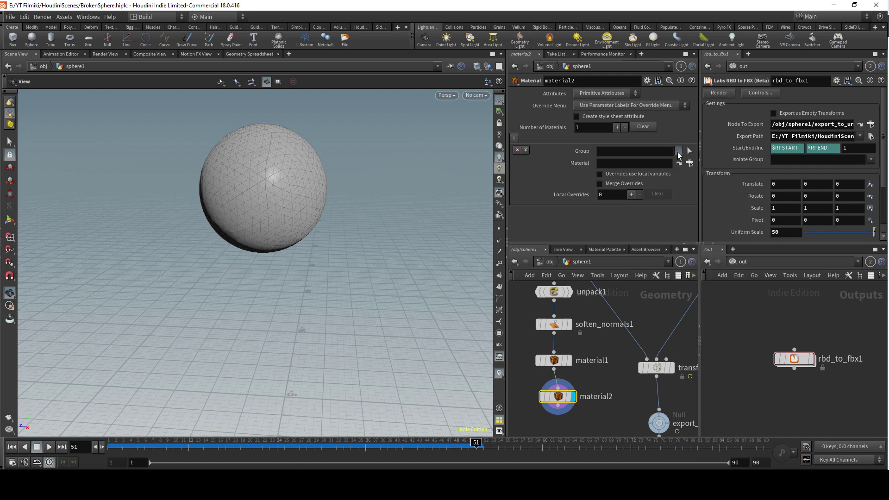
click(679, 152)
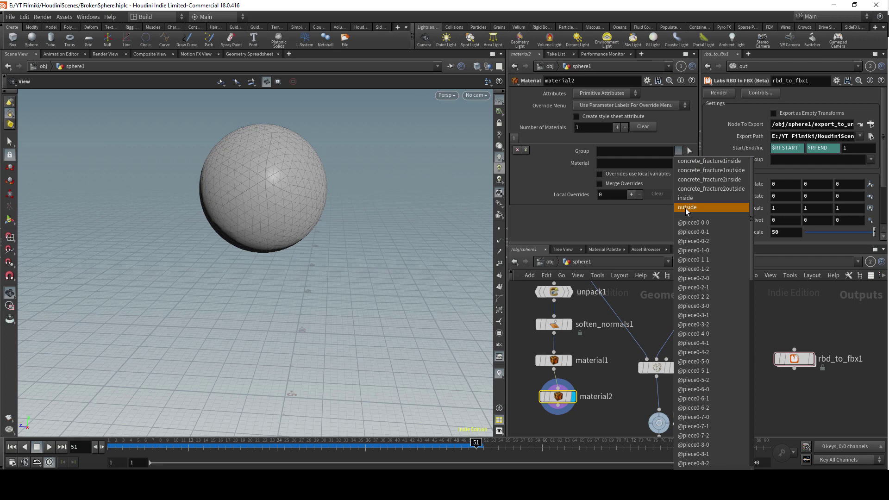
click(687, 208)
click(679, 164)
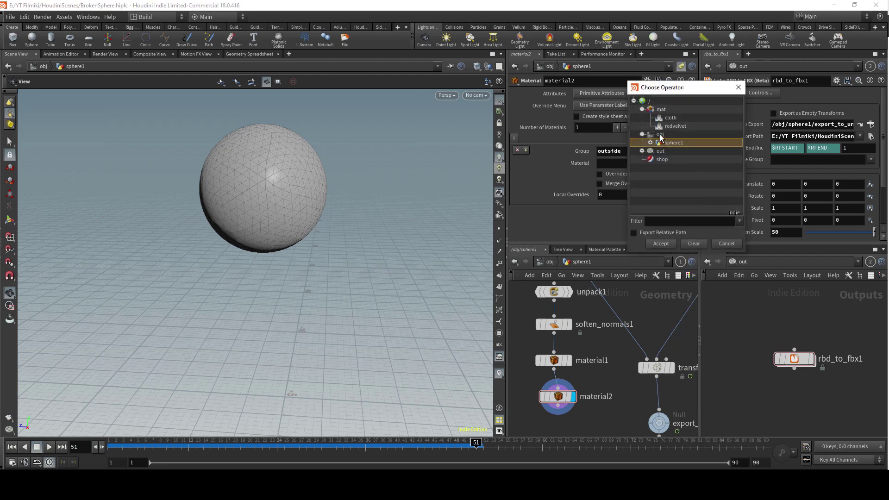
click(661, 244)
Add a UV Project node below the second Material node.
scroll(616, 341, down, 4)
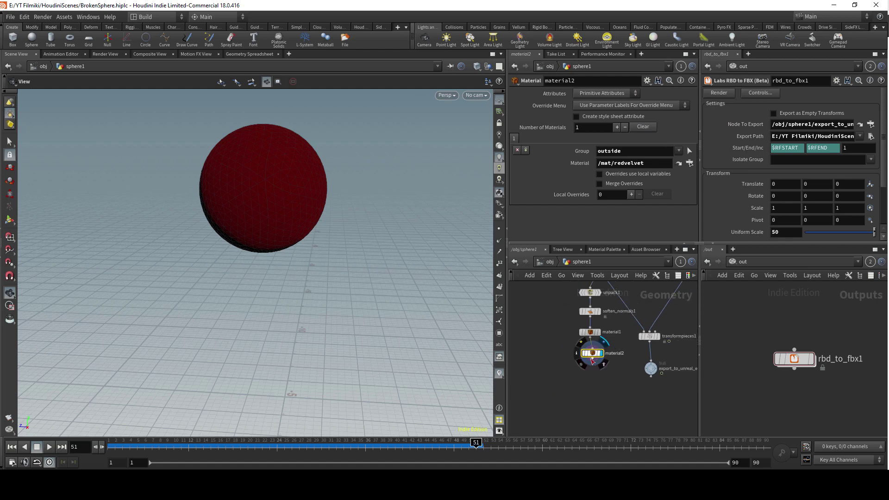
click(591, 363)
click(589, 382)
text(uv)
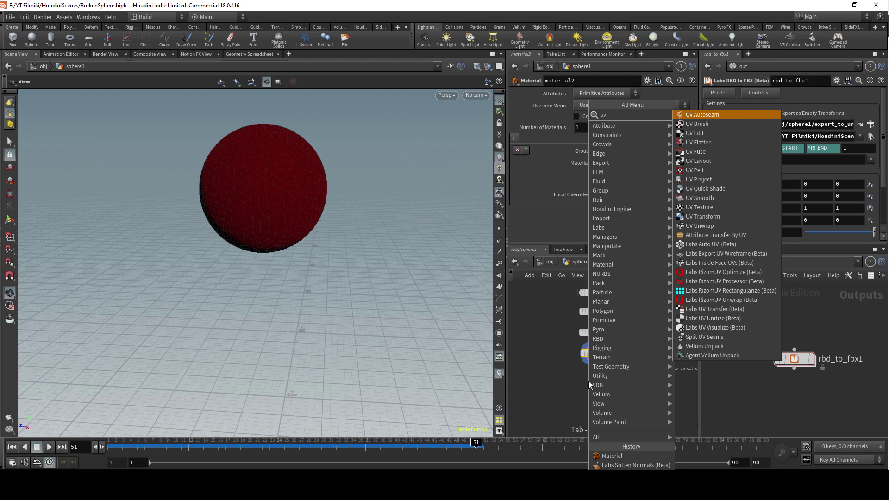
text(pro)
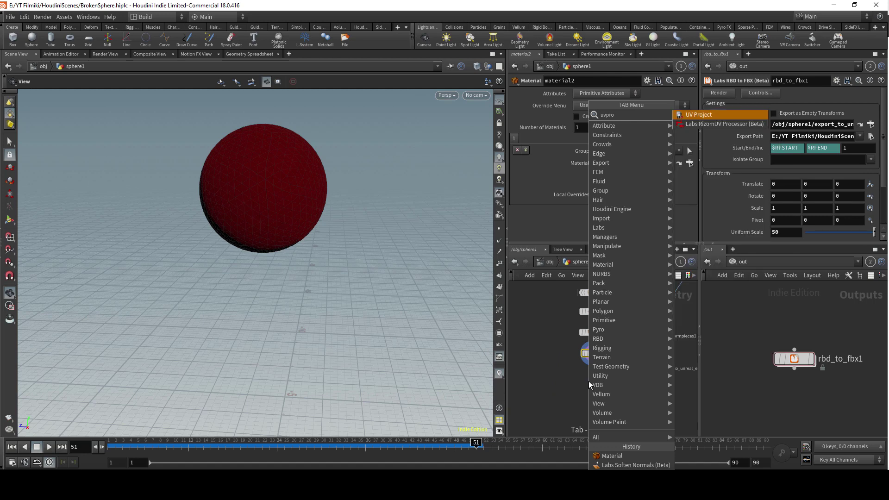
key(Return)
click(588, 382)
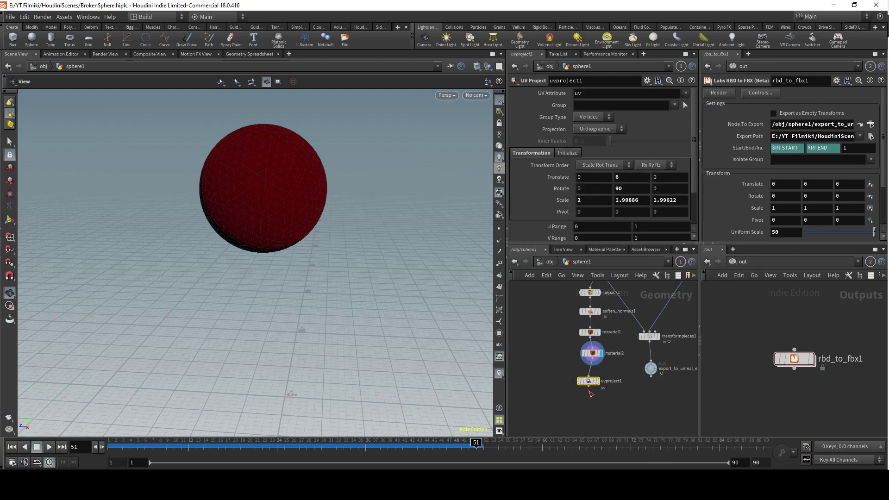
Add a UV Layout node below the UV Project node.
click(589, 405)
text(uvla)
key(Return)
click(588, 403)
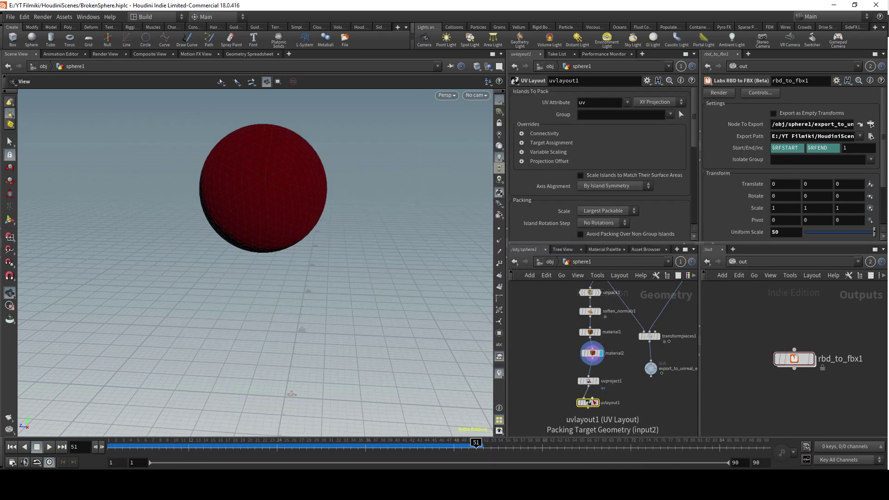
Display the UV Layout node's result and switch the viewport to the UV view.
middle_drag(574, 388, 559, 349)
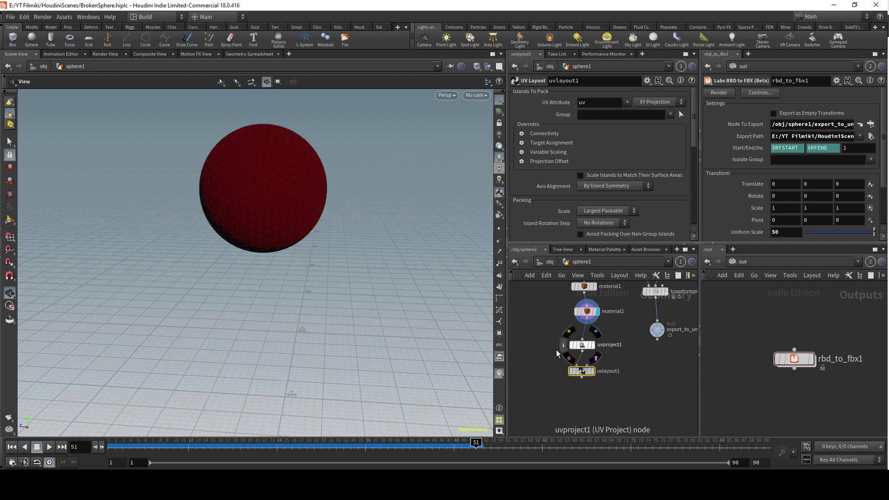
click(594, 346)
click(593, 372)
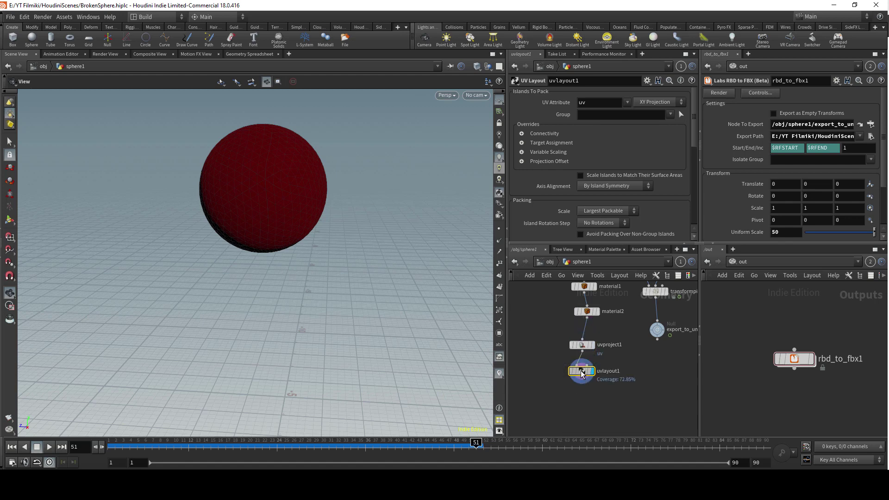
click(446, 96)
mouse_move(464, 115)
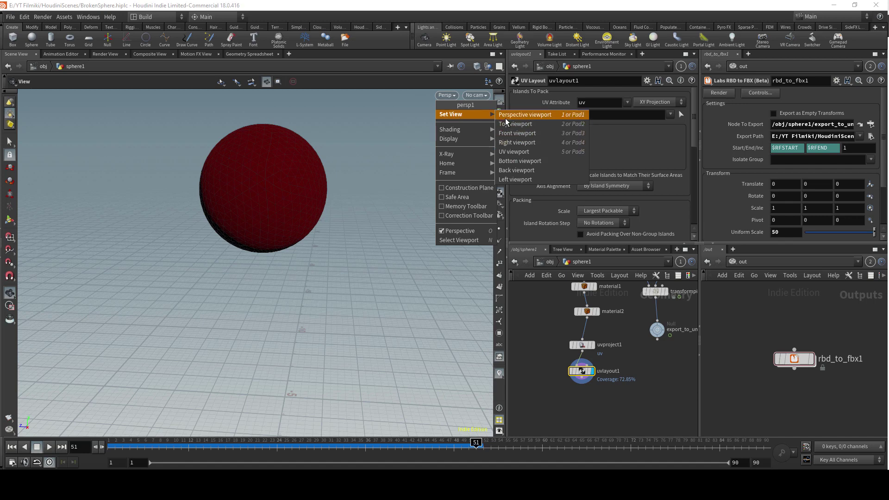
click(514, 151)
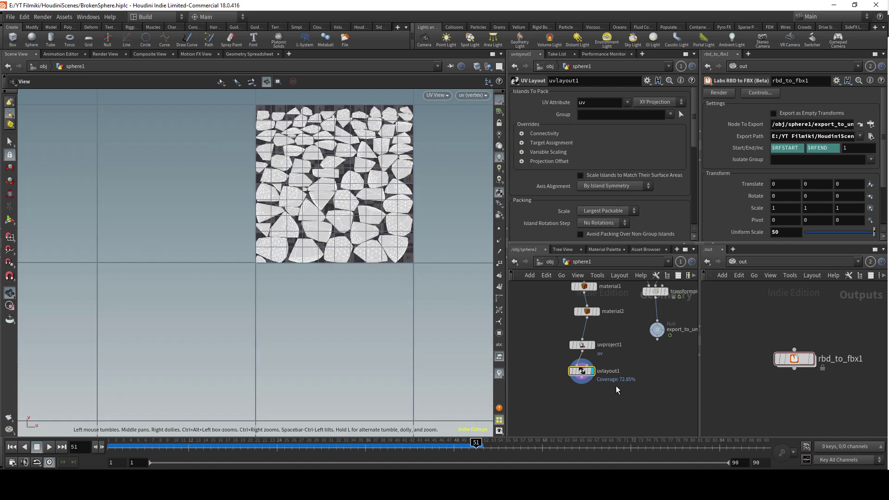
Move the export null further down and add an Assemble node below the UV Layout node.
drag(658, 330, 654, 411)
middle_drag(590, 399, 592, 330)
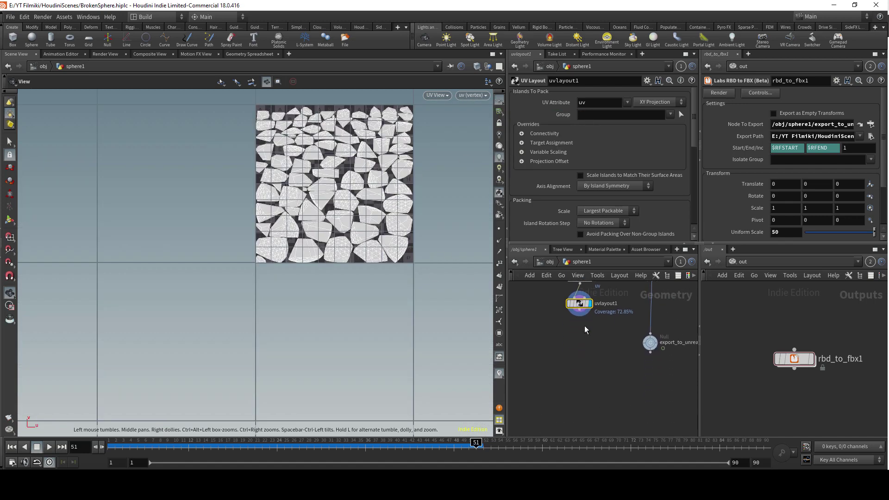
click(579, 316)
key(Tab)
text(a)
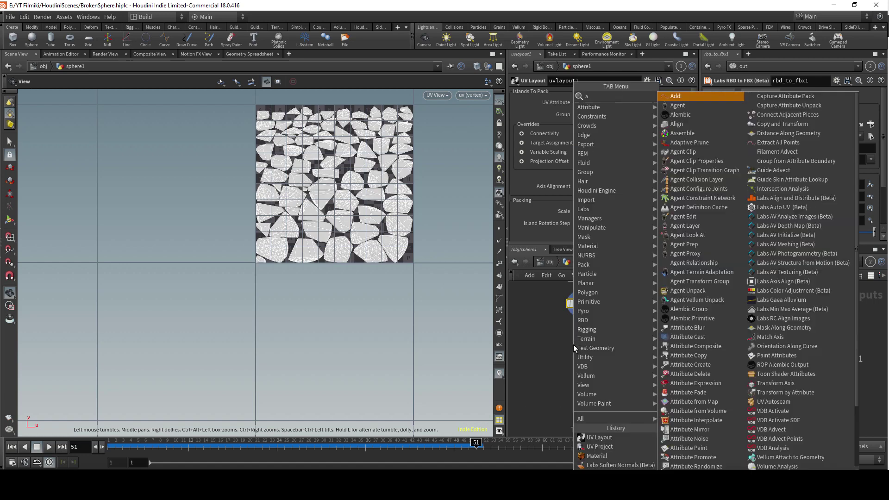
text(ss)
key(Return)
click(574, 345)
Wire the new Assemble node into the export null, enable Create Packed Geometry and disable Create Name Attribute.
drag(573, 351, 650, 361)
click(650, 334)
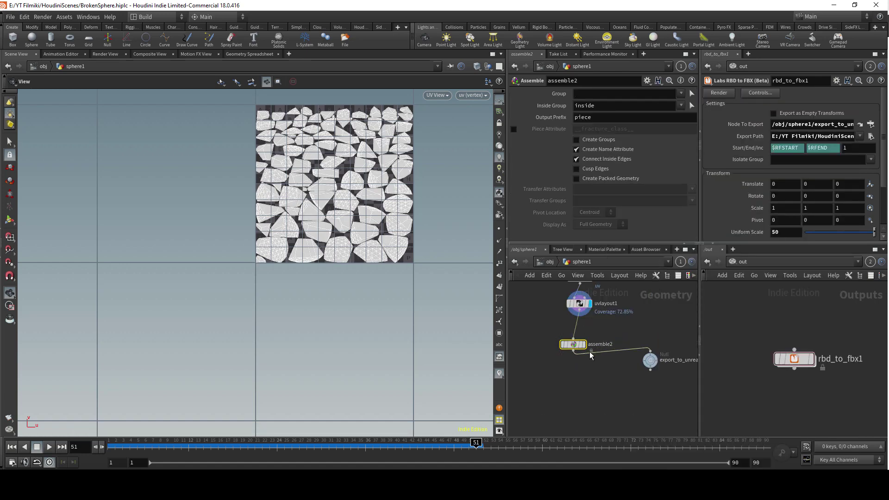
click(577, 179)
click(577, 149)
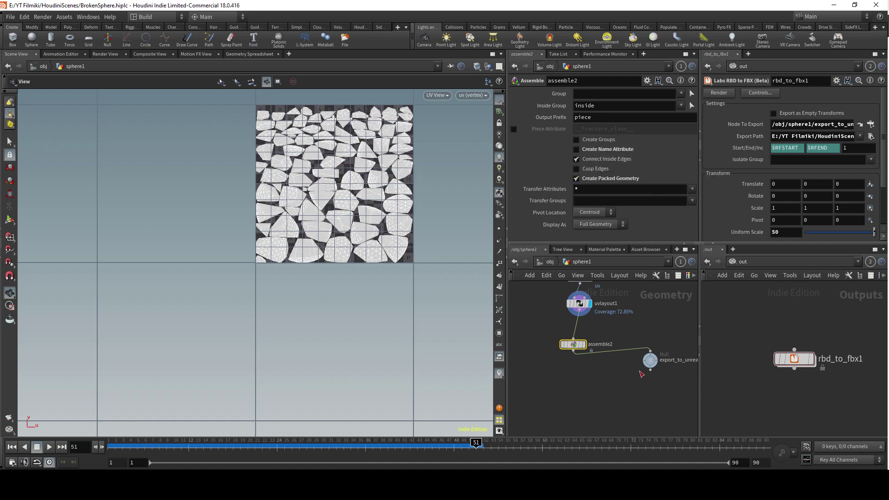
Rewire the Assemble node into the Transform Pieces node, and connect the Transform Pieces output to the export null.
scroll(615, 367, down, 4)
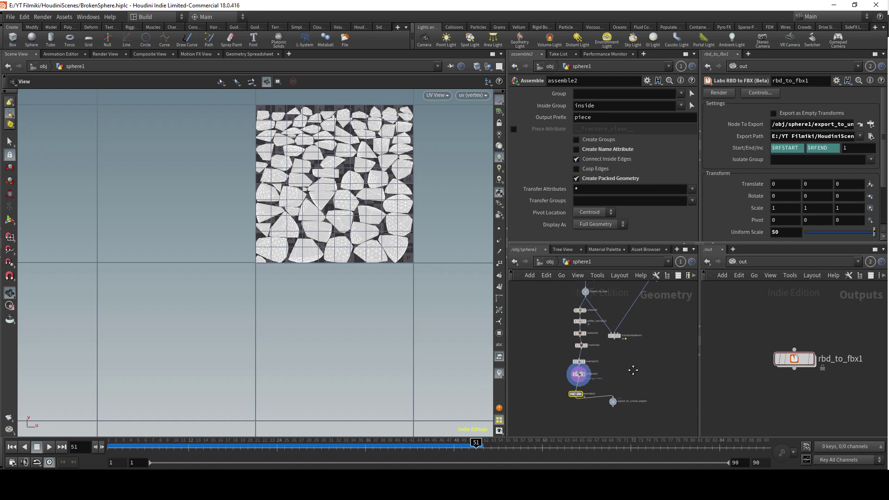
scroll(611, 389, up, 3)
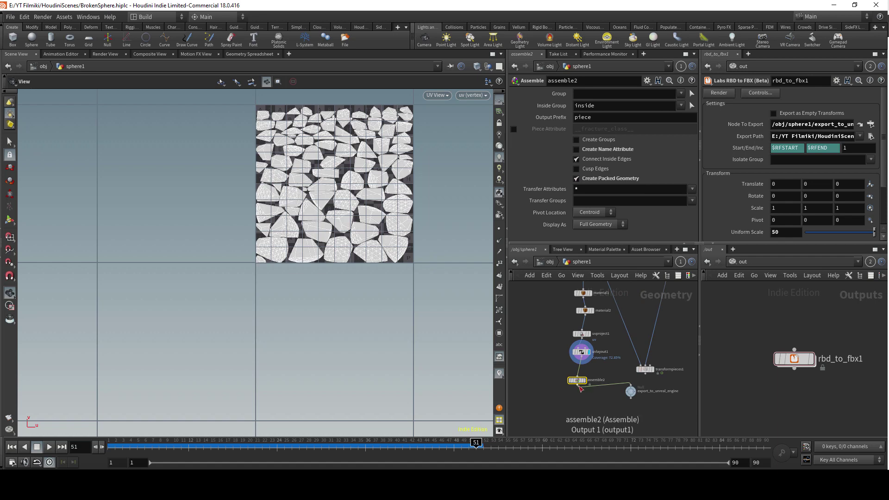
drag(577, 385, 640, 365)
drag(629, 397, 649, 400)
drag(649, 406, 643, 407)
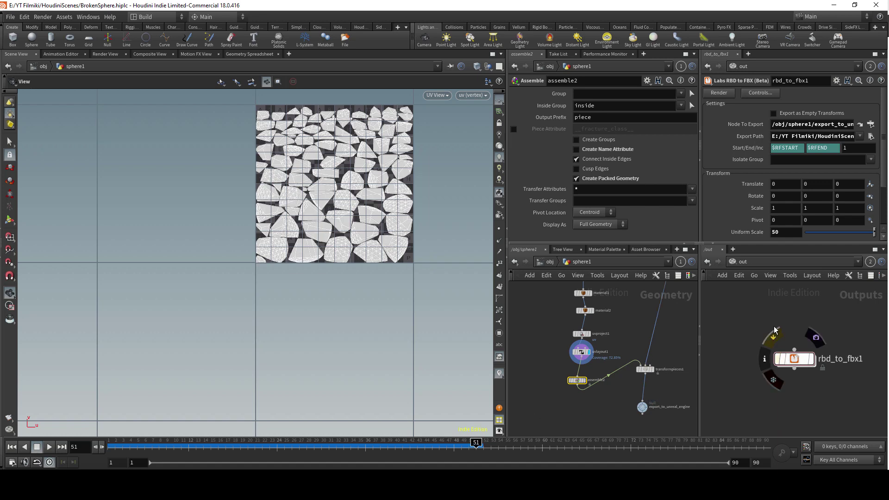
Render the rbd_to_fbx1 node to export the updated FBX.
click(729, 336)
click(794, 361)
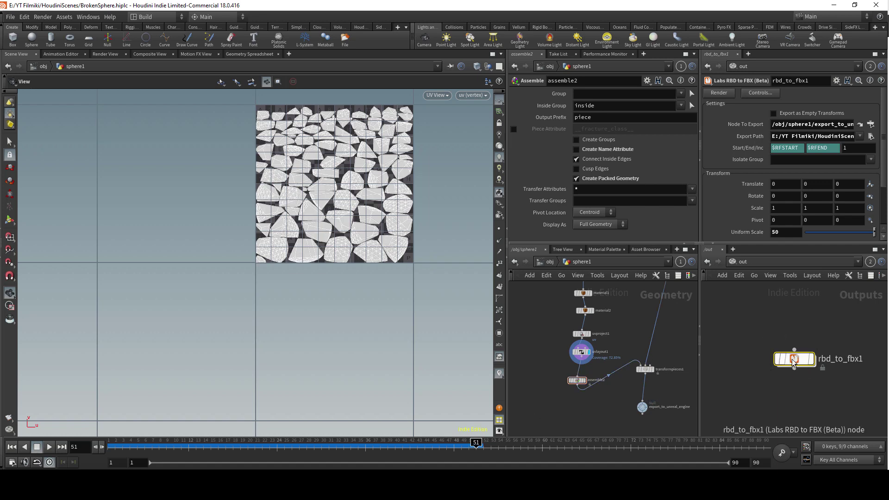
click(717, 93)
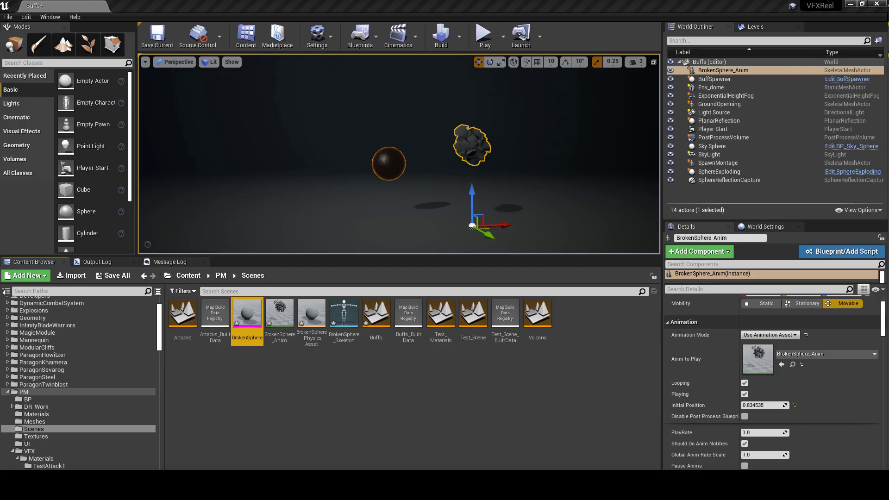
Switch to Unreal Engine, open the BrokenSphere skeletal mesh and reimport its base mesh, resetting the materials to the FBX.
double_click(245, 313)
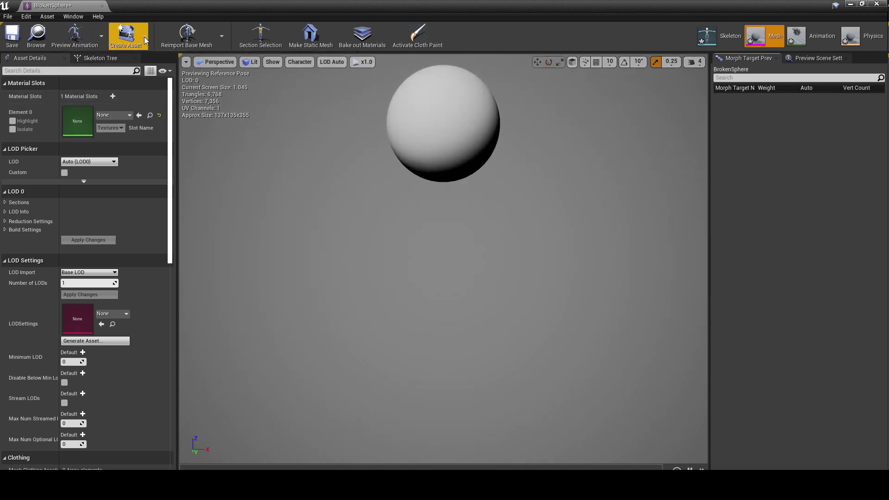
click(193, 39)
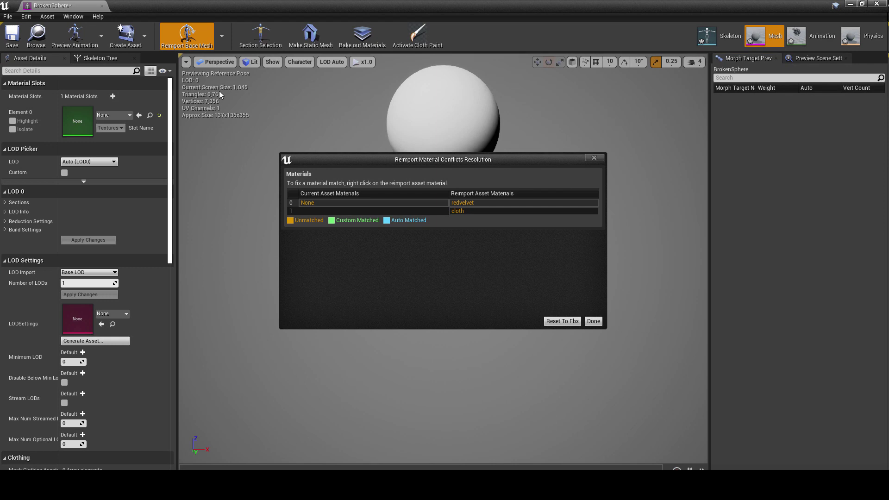
click(562, 322)
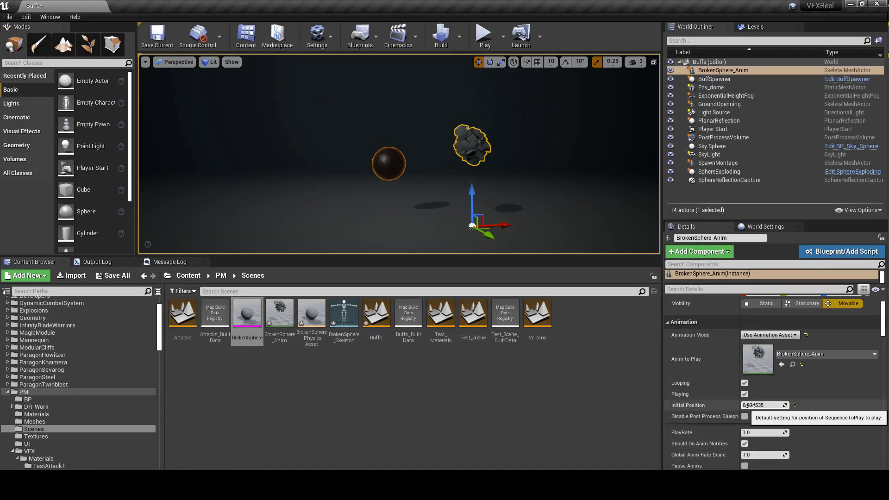
Set the Initial Position of the BrokenSphere_Anim actor's animation to 0.0.
drag(751, 405, 788, 406)
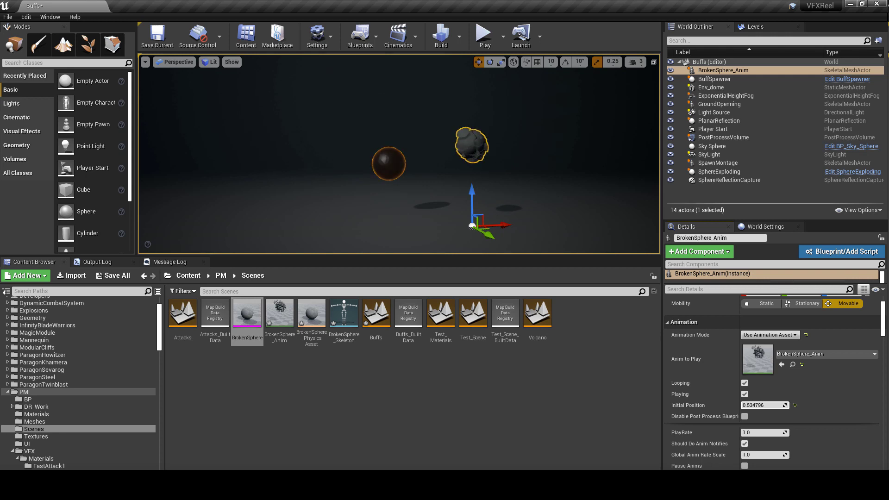
mouse_move(787, 405)
mouse_down()
mouse_move(806, 406)
mouse_move(783, 405)
mouse_up()
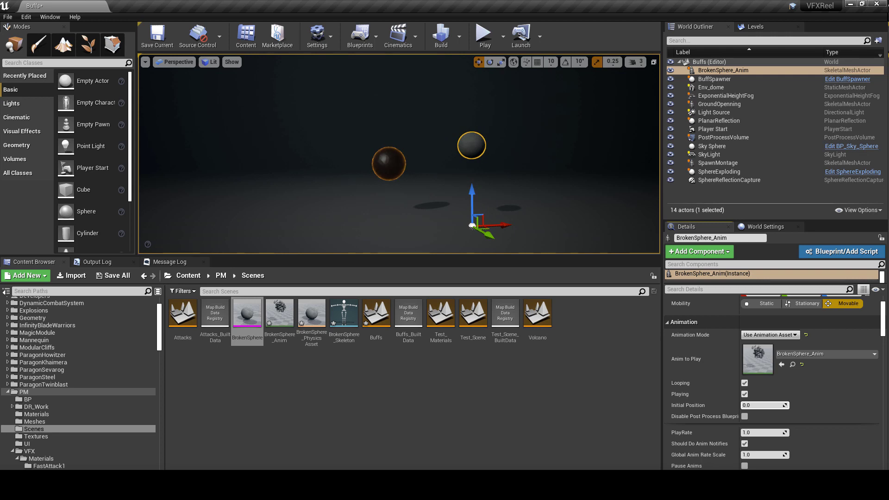